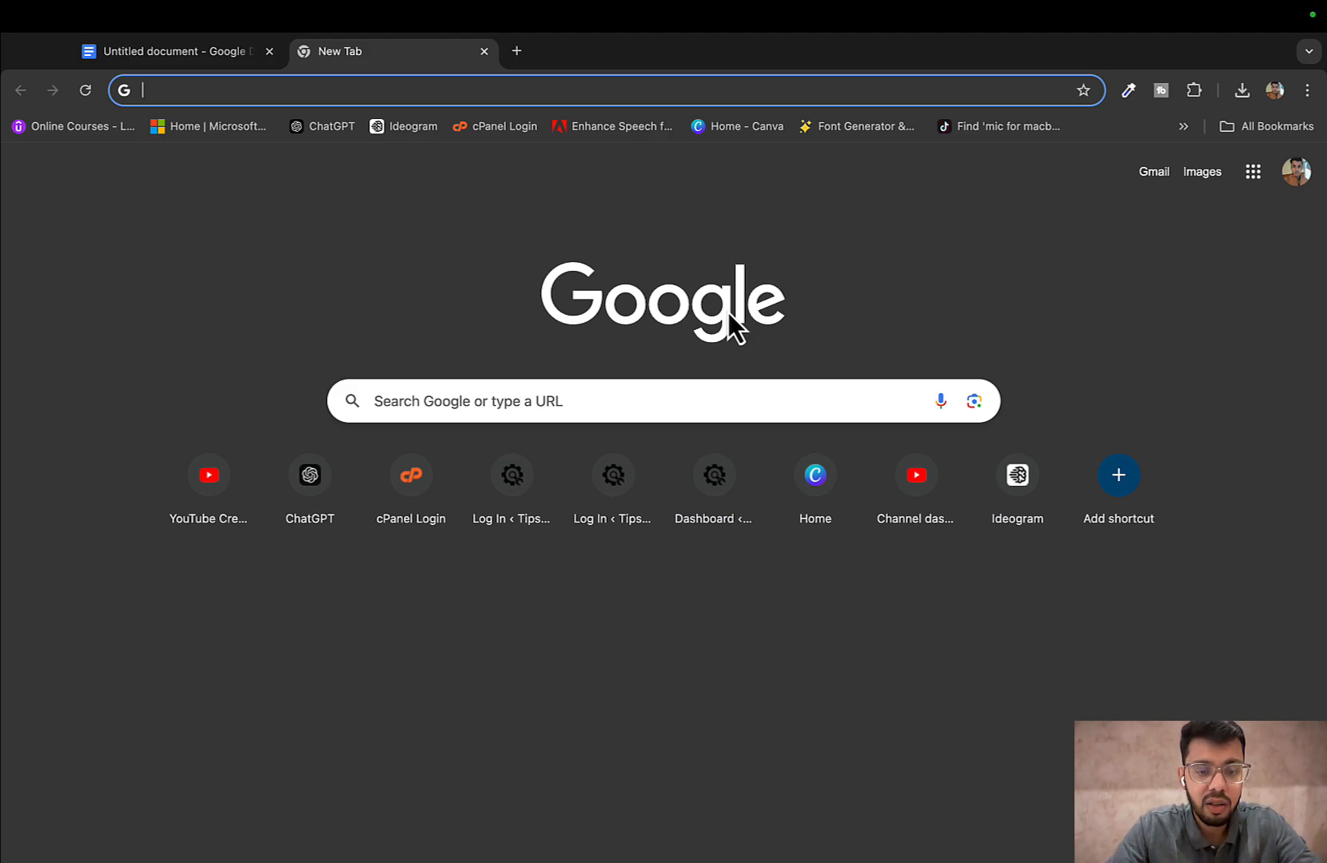
text(http://tipswithalam.com)
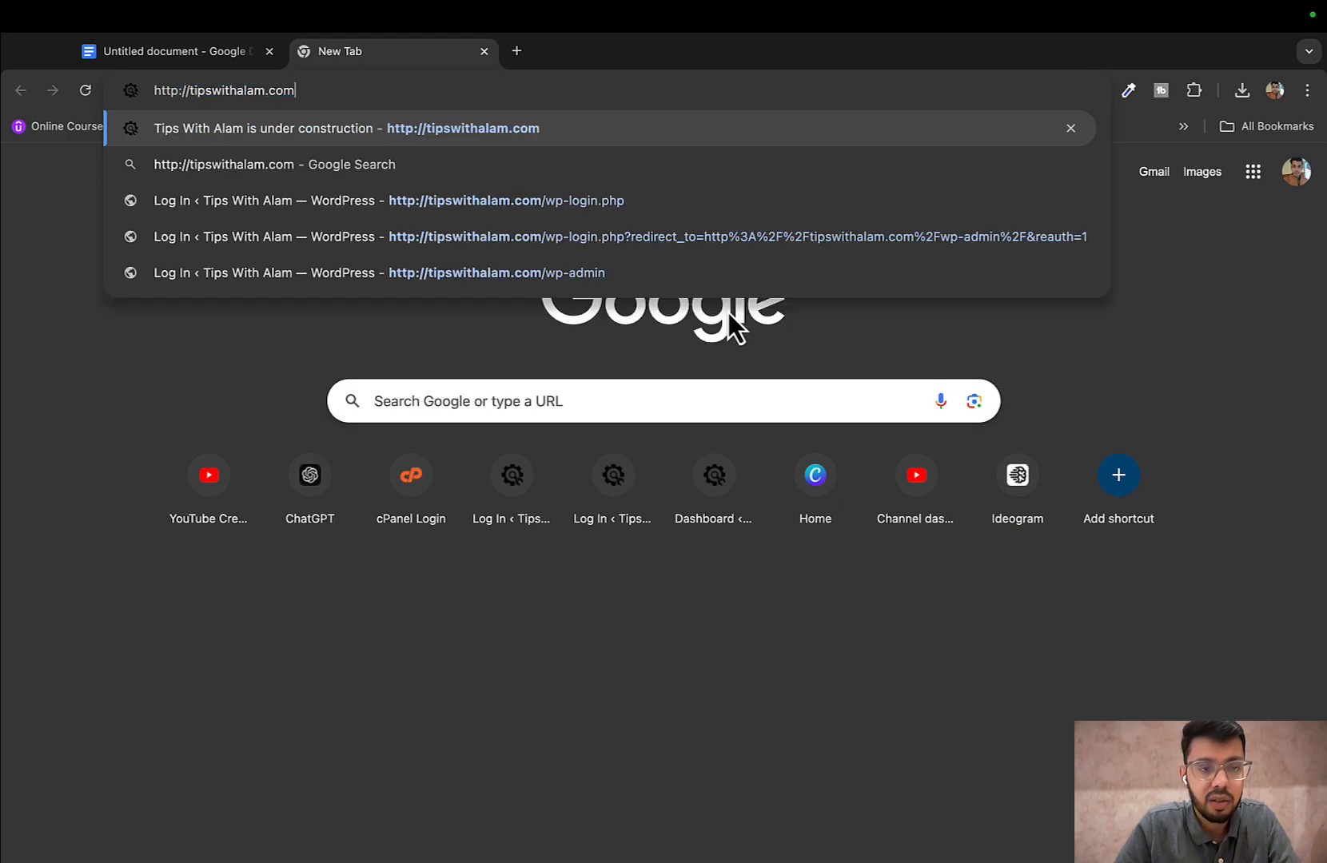
key(Return)
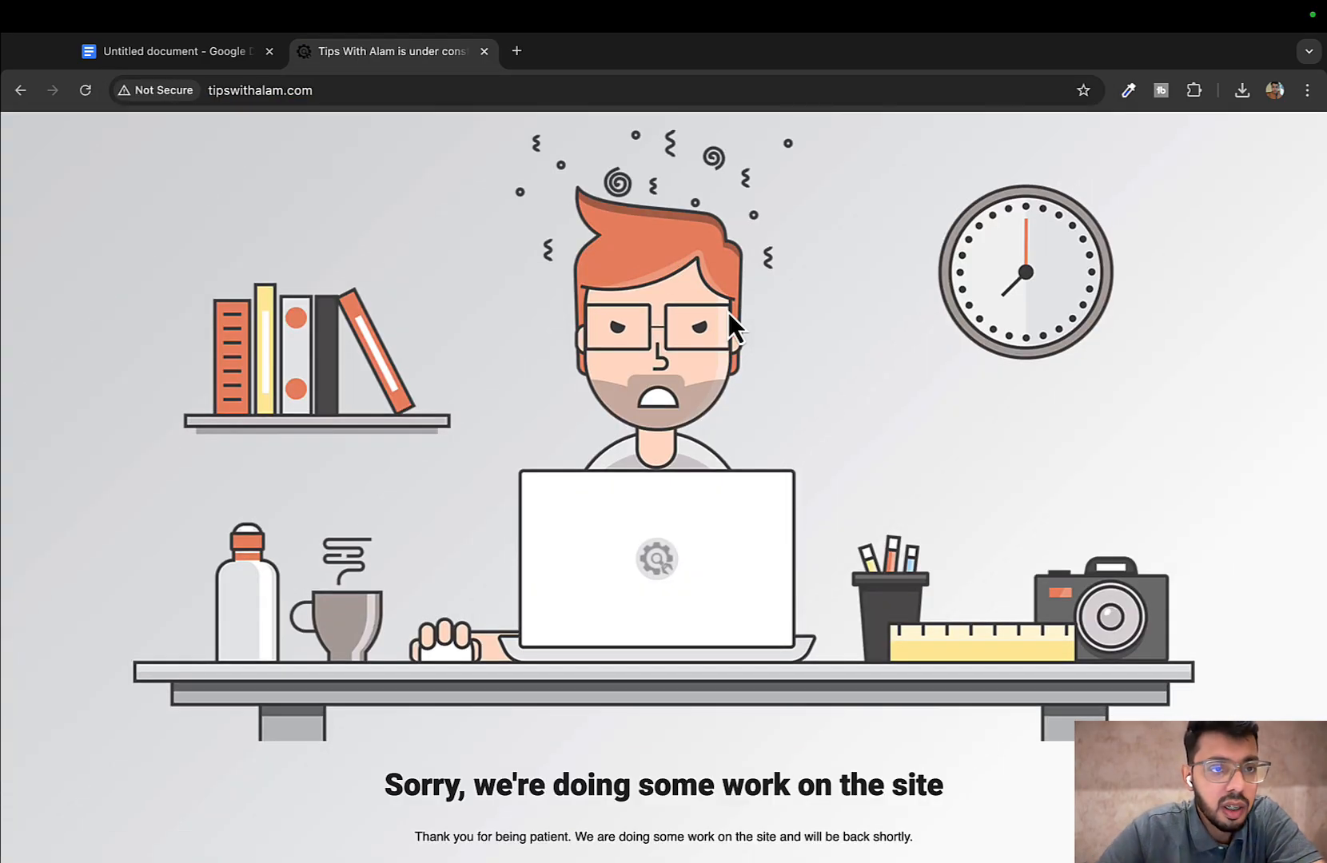
click(220, 101)
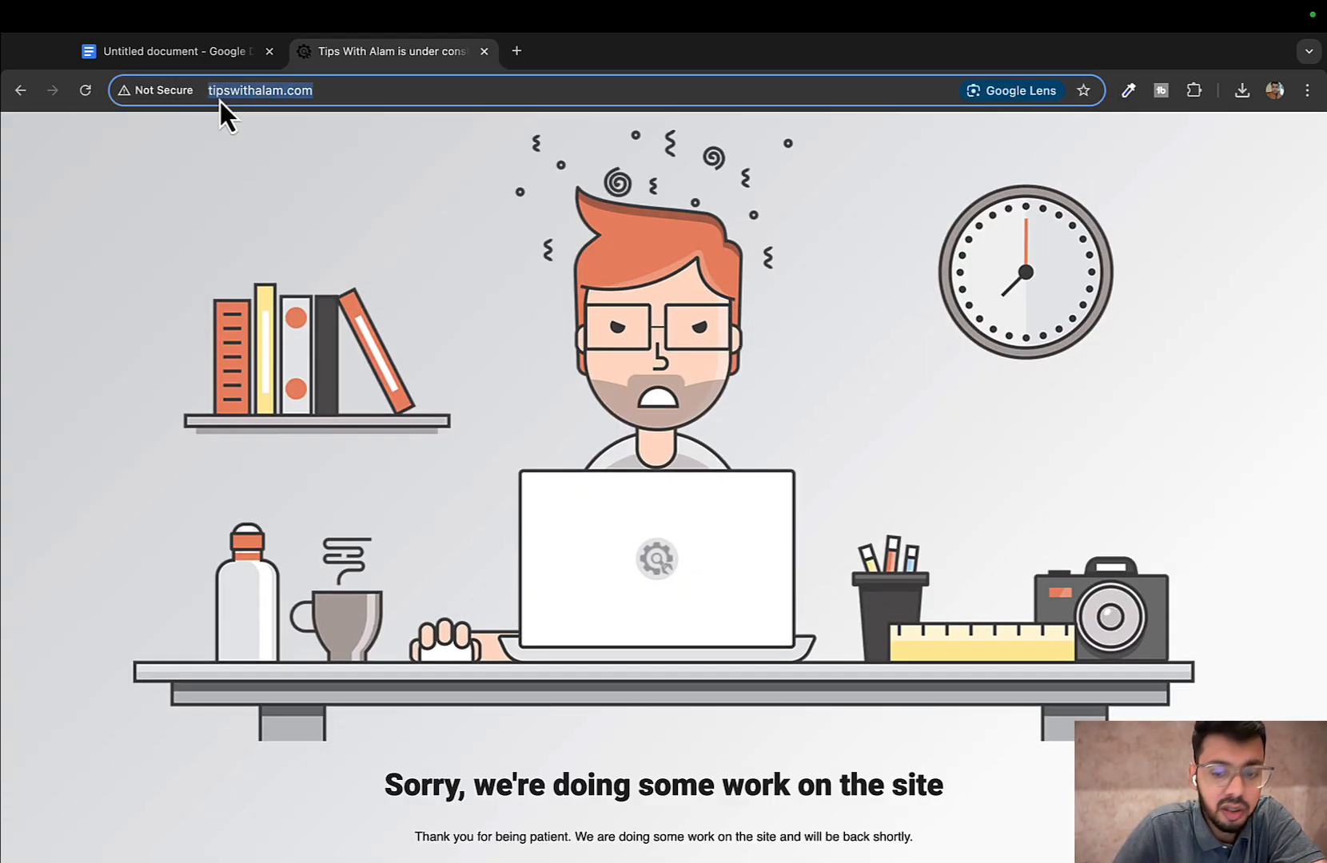
key(Left)
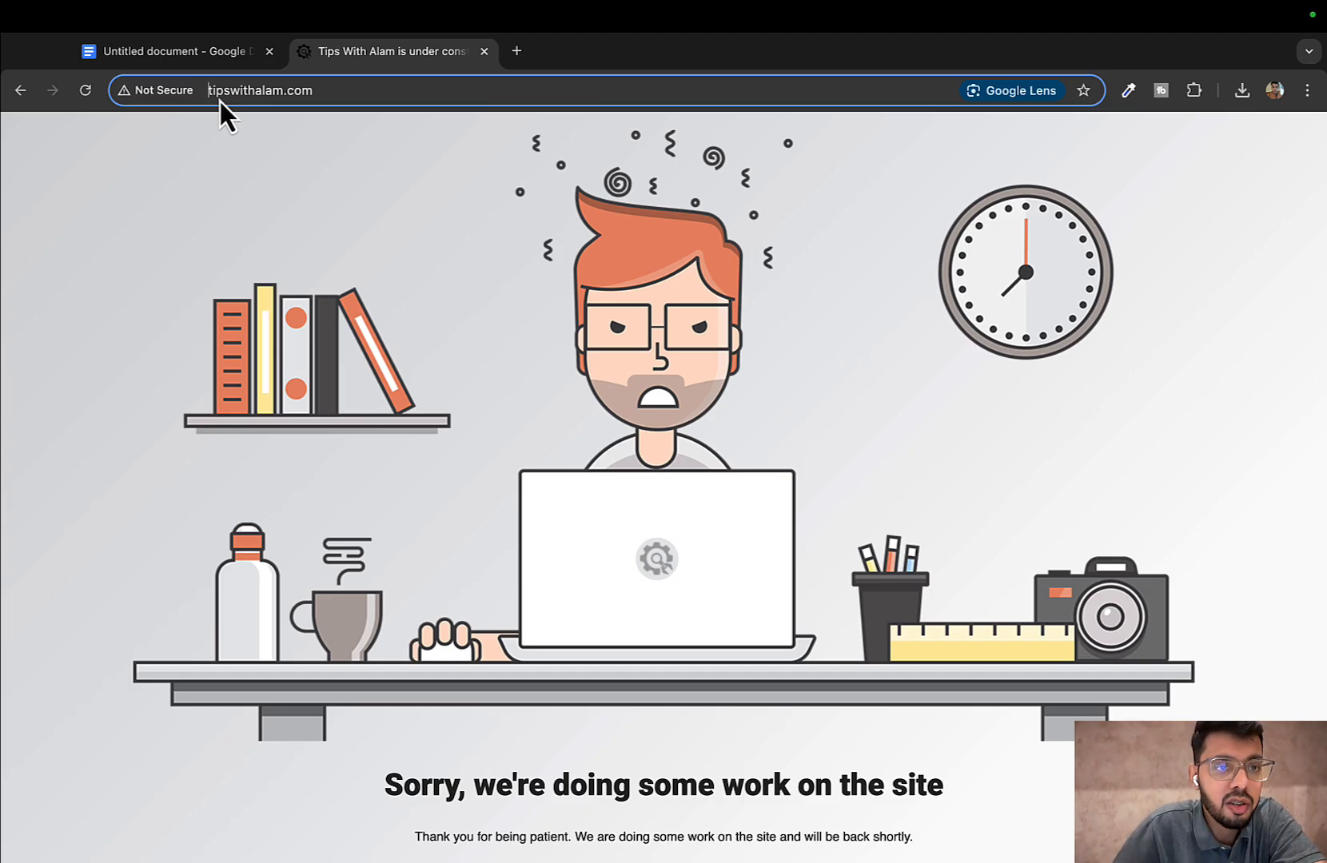
click(150, 97)
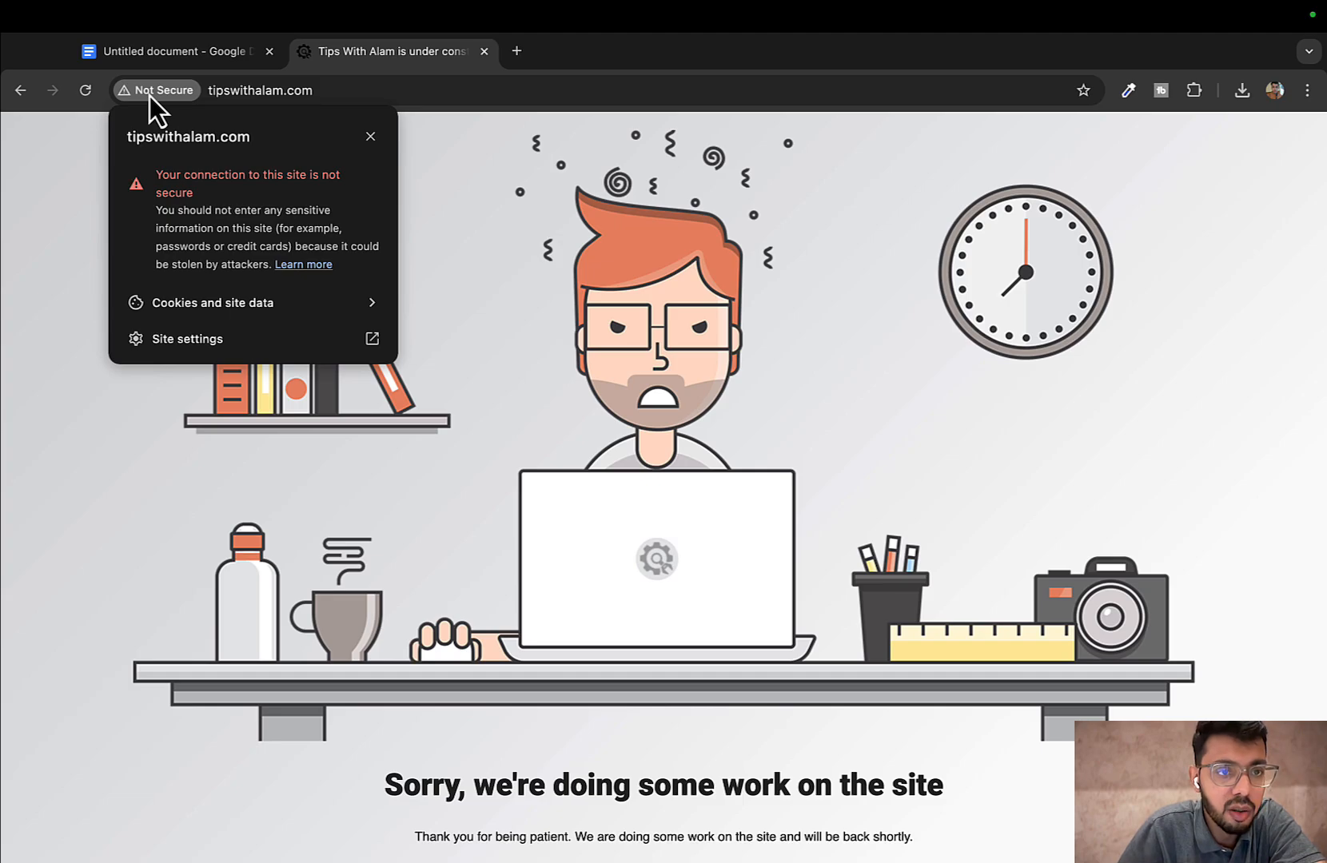
- Open the WordPress dashboard at tipswithalam.com/wp-admin and go to its General Settings
click(325, 92)
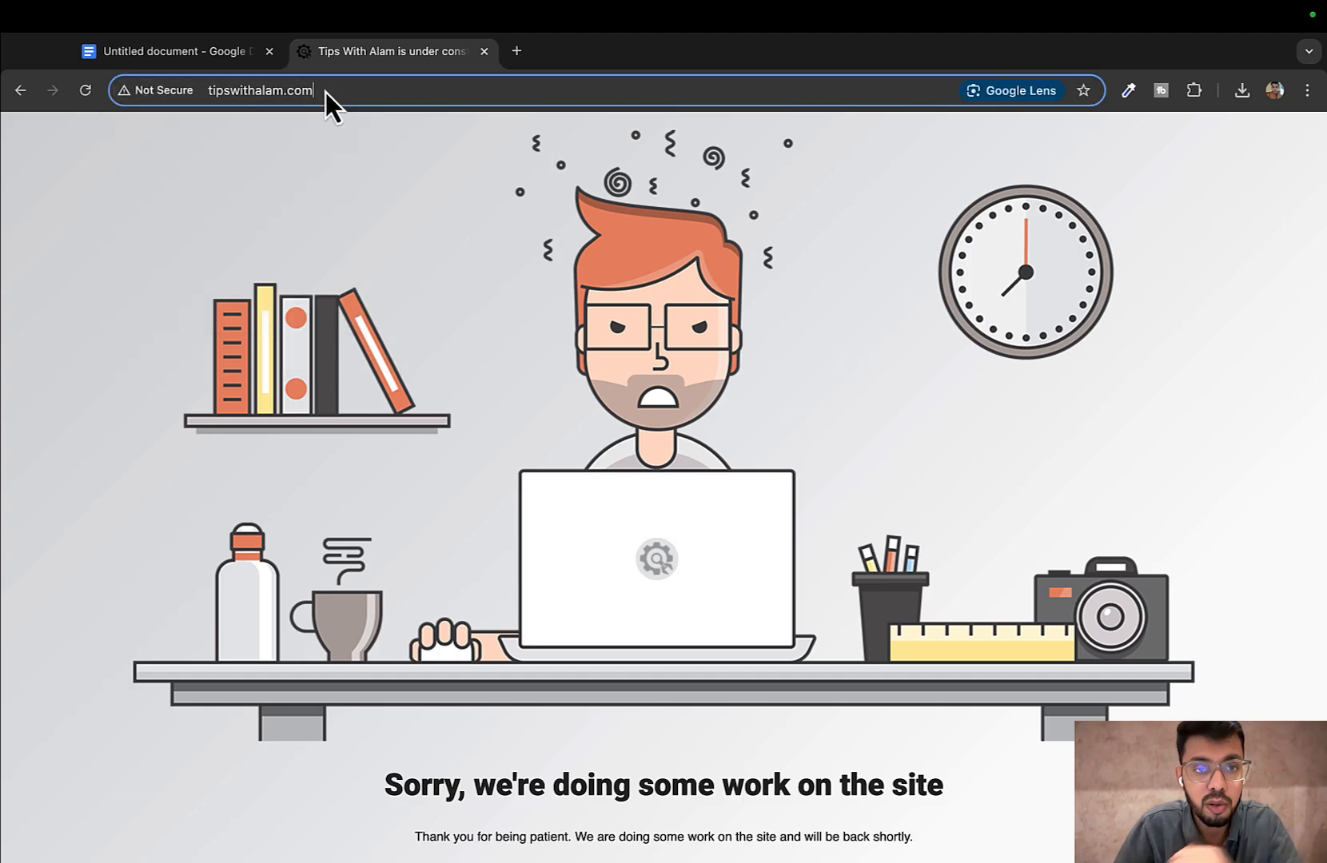
text(/wp-admin)
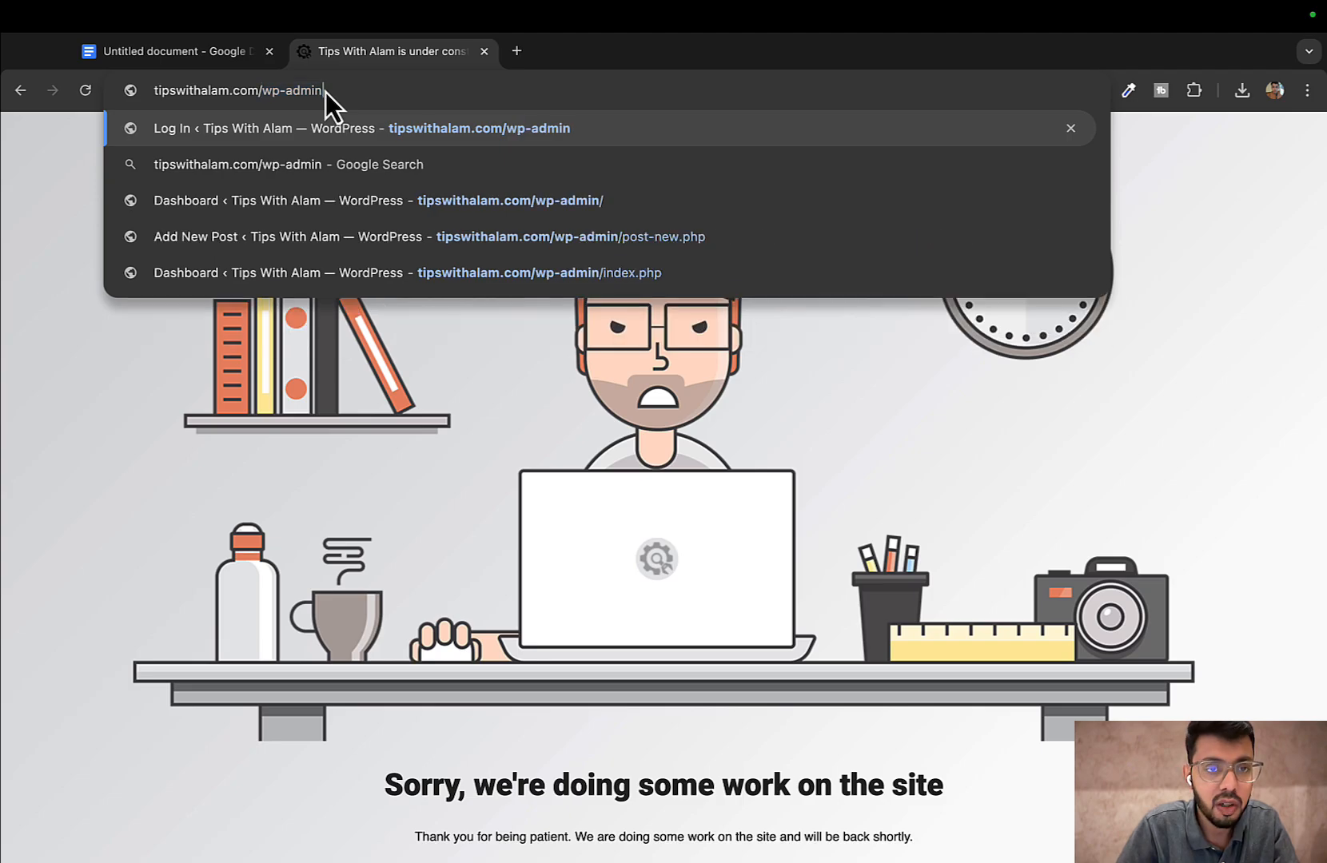
key(Return)
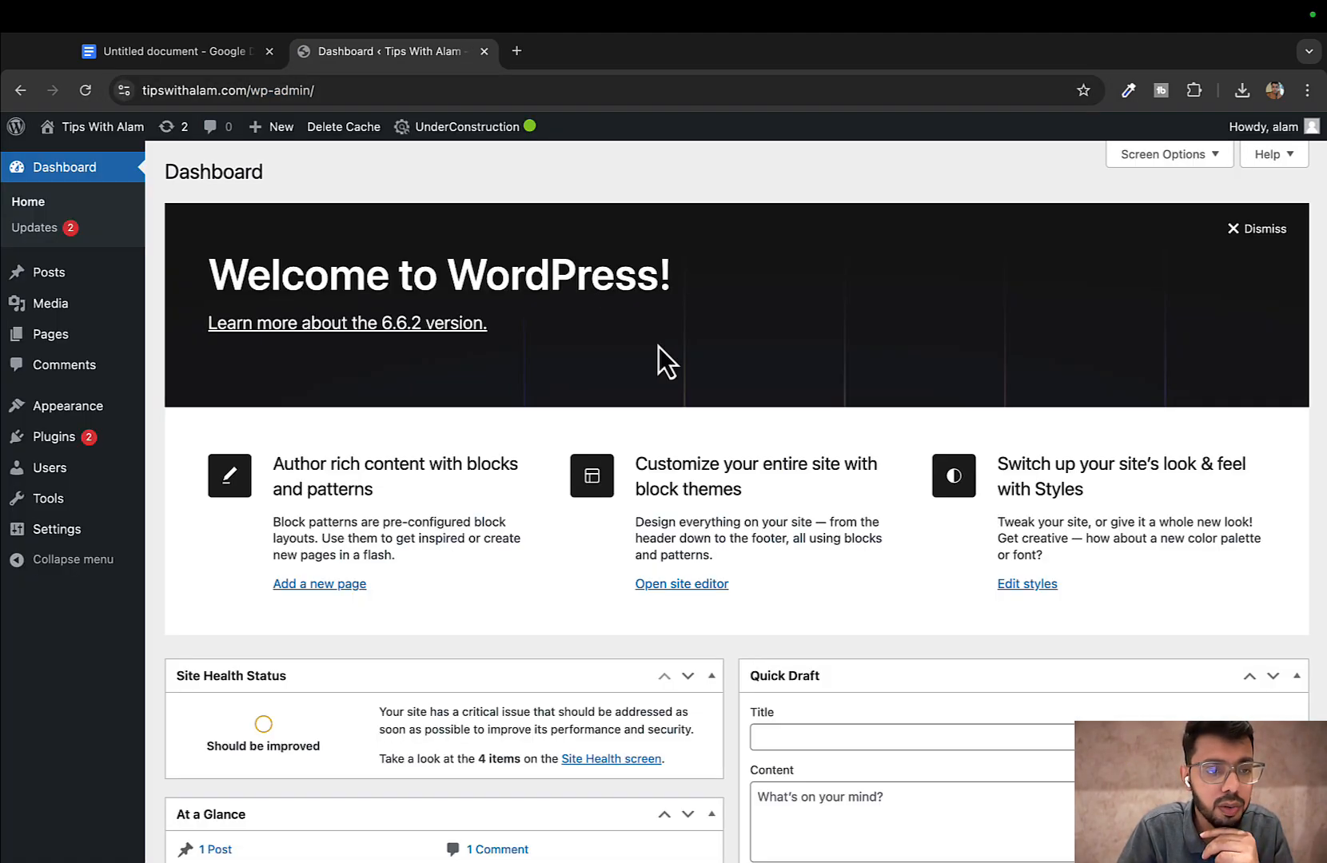
mouse_move(60, 532)
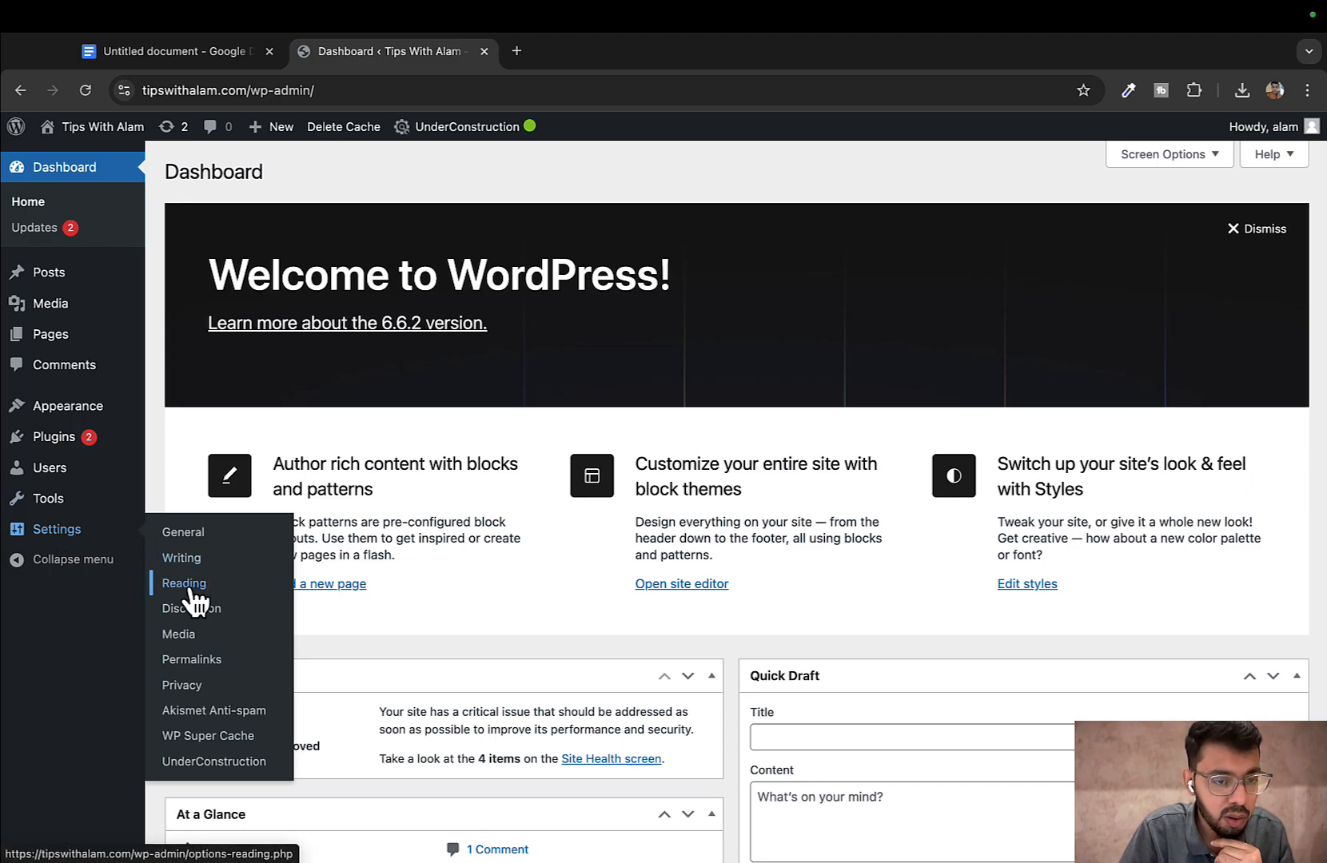
click(190, 535)
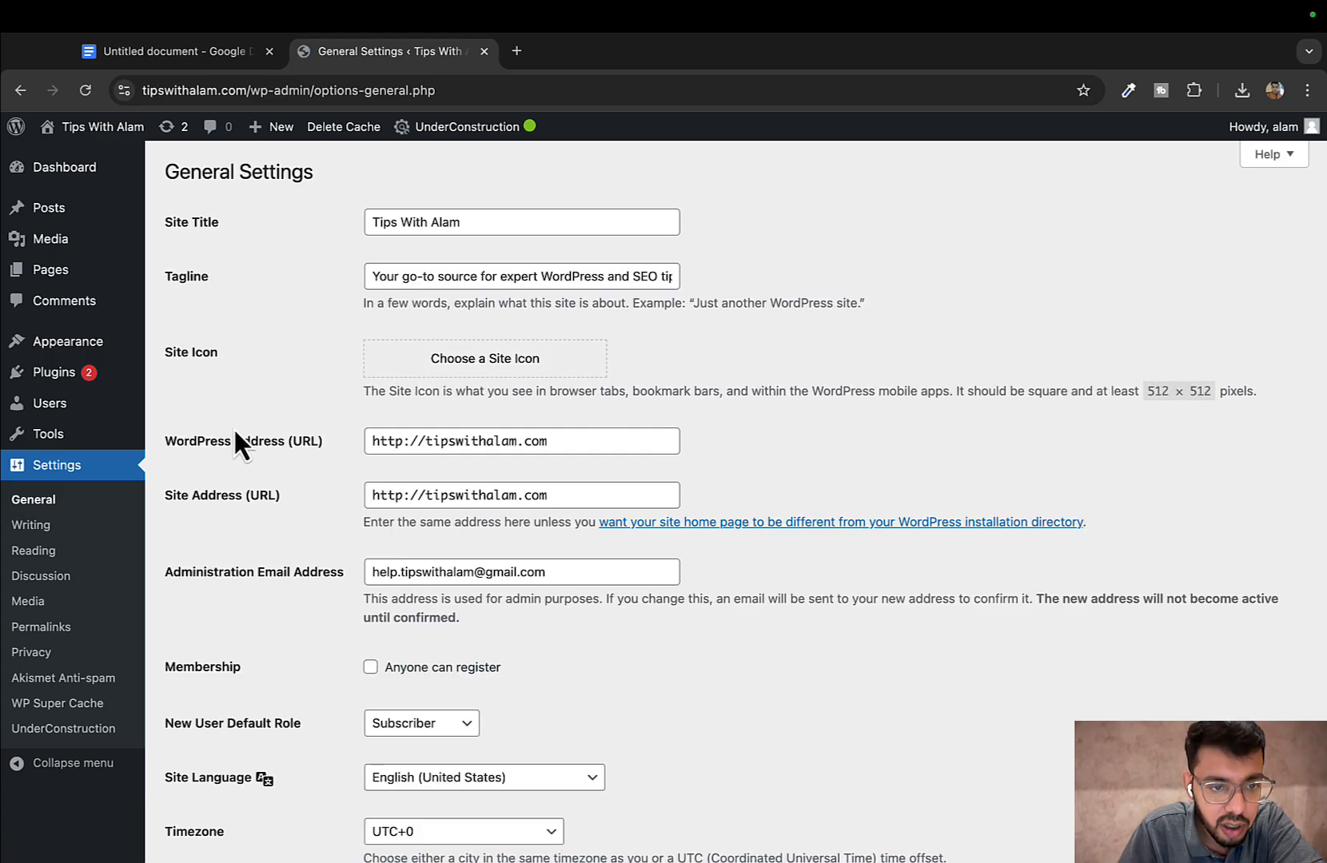
triple_click(231, 443)
triple_click(214, 497)
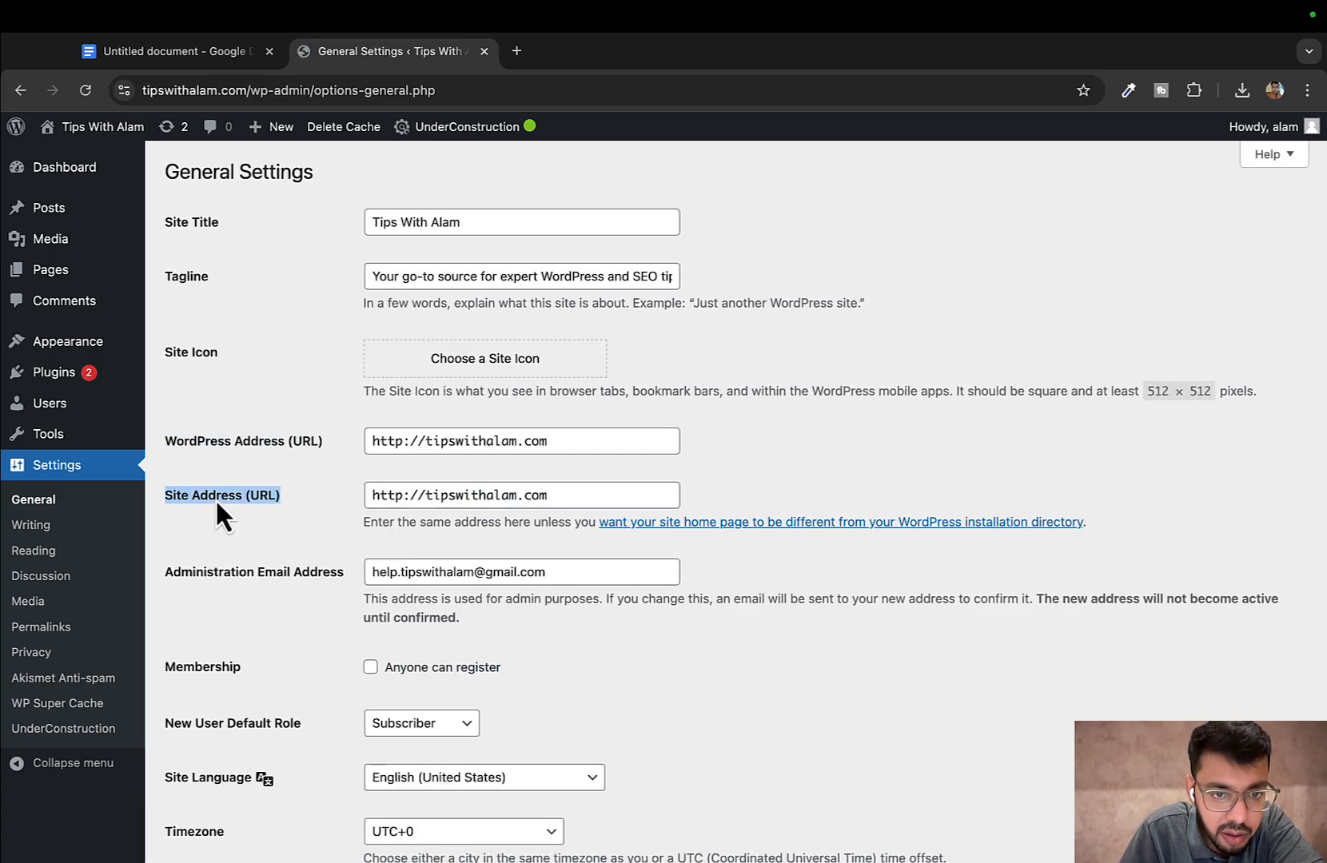
click(400, 442)
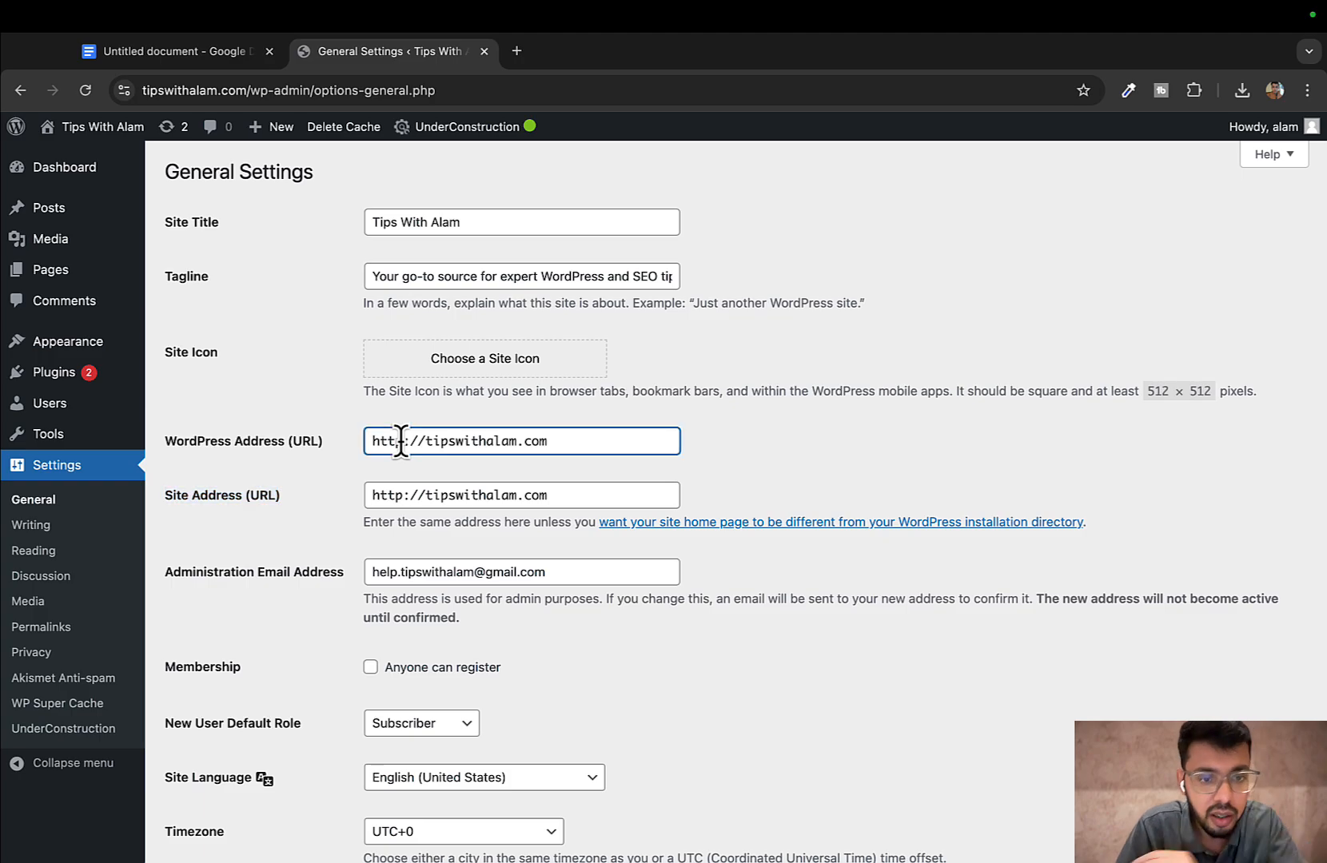
text(s)
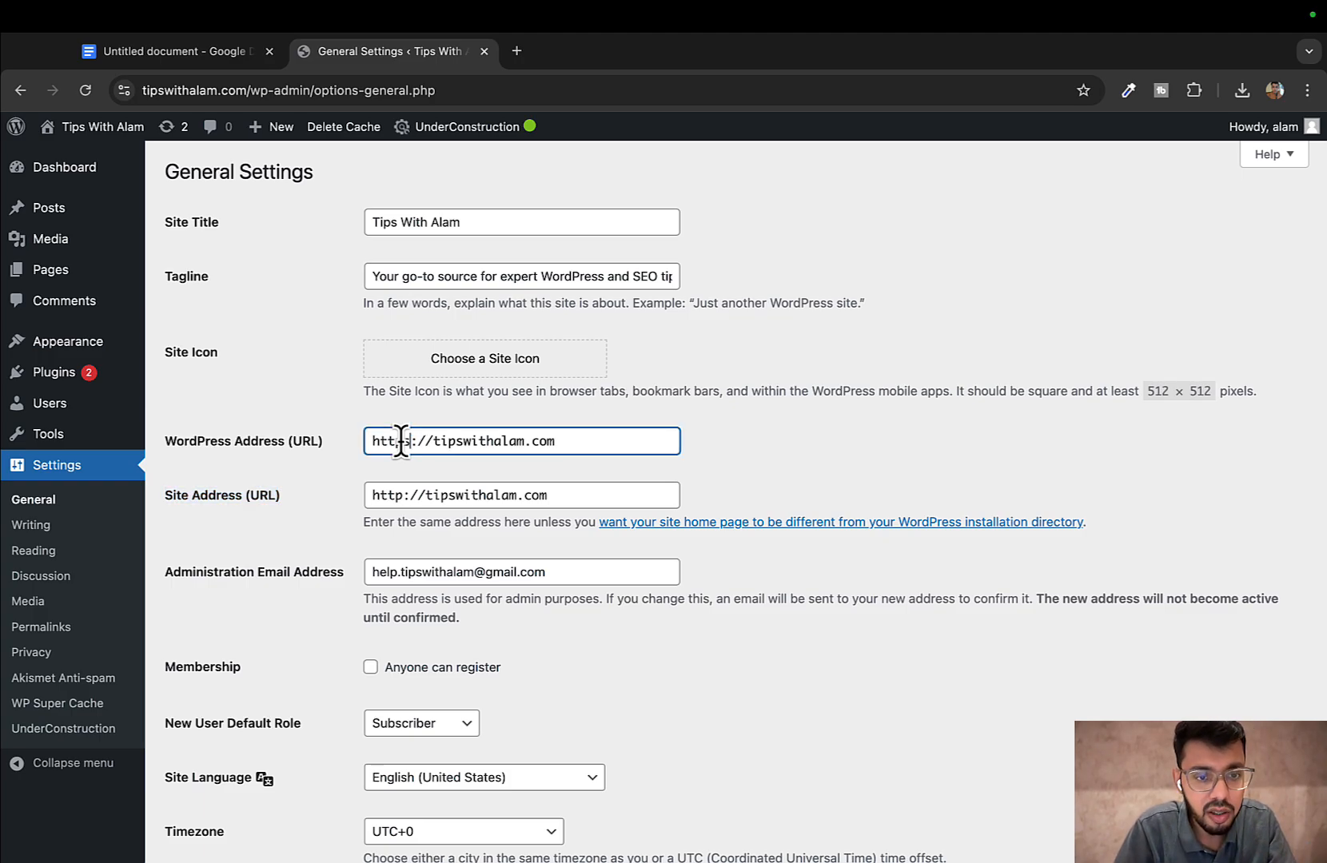
click(402, 496)
text(s)
scroll(638, 612, down, 8)
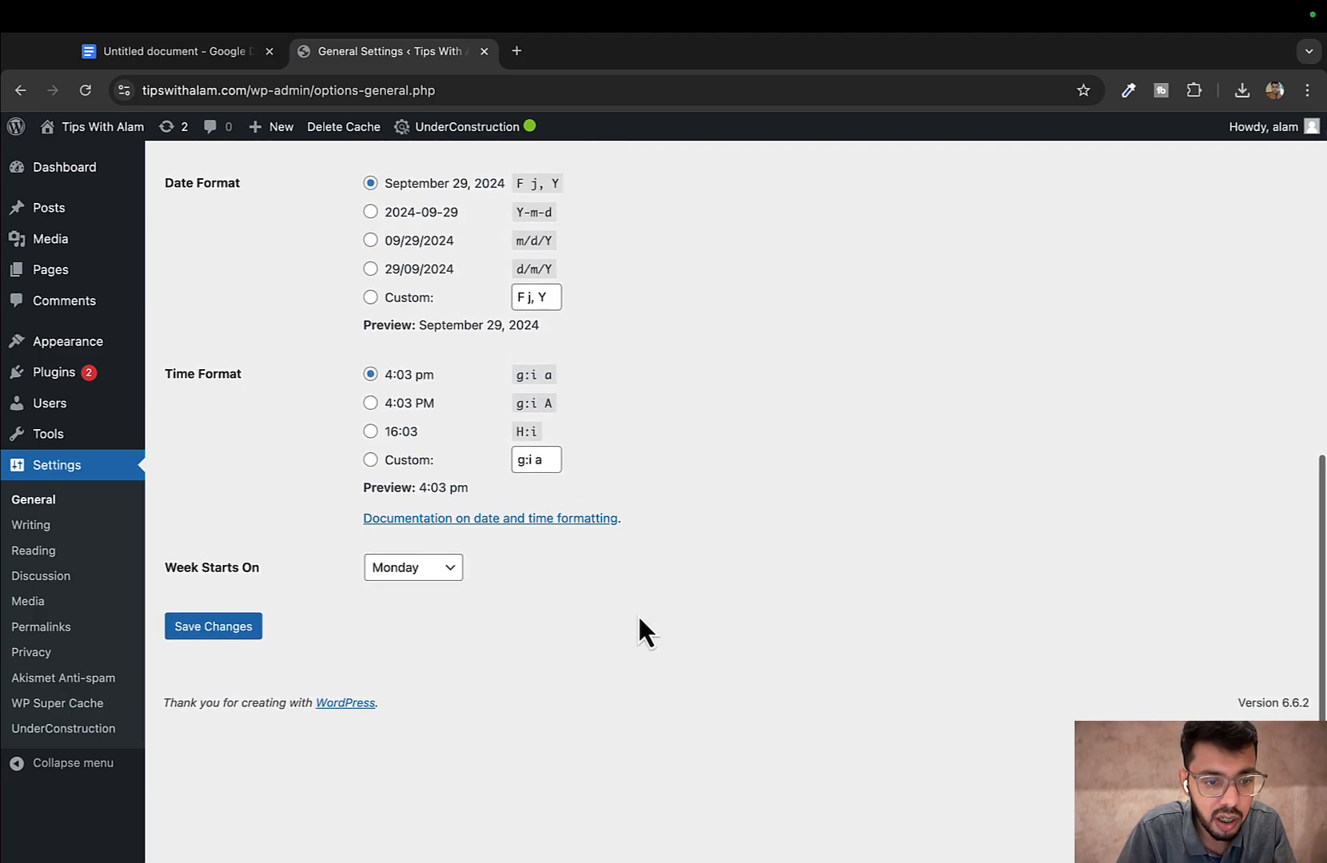
click(187, 779)
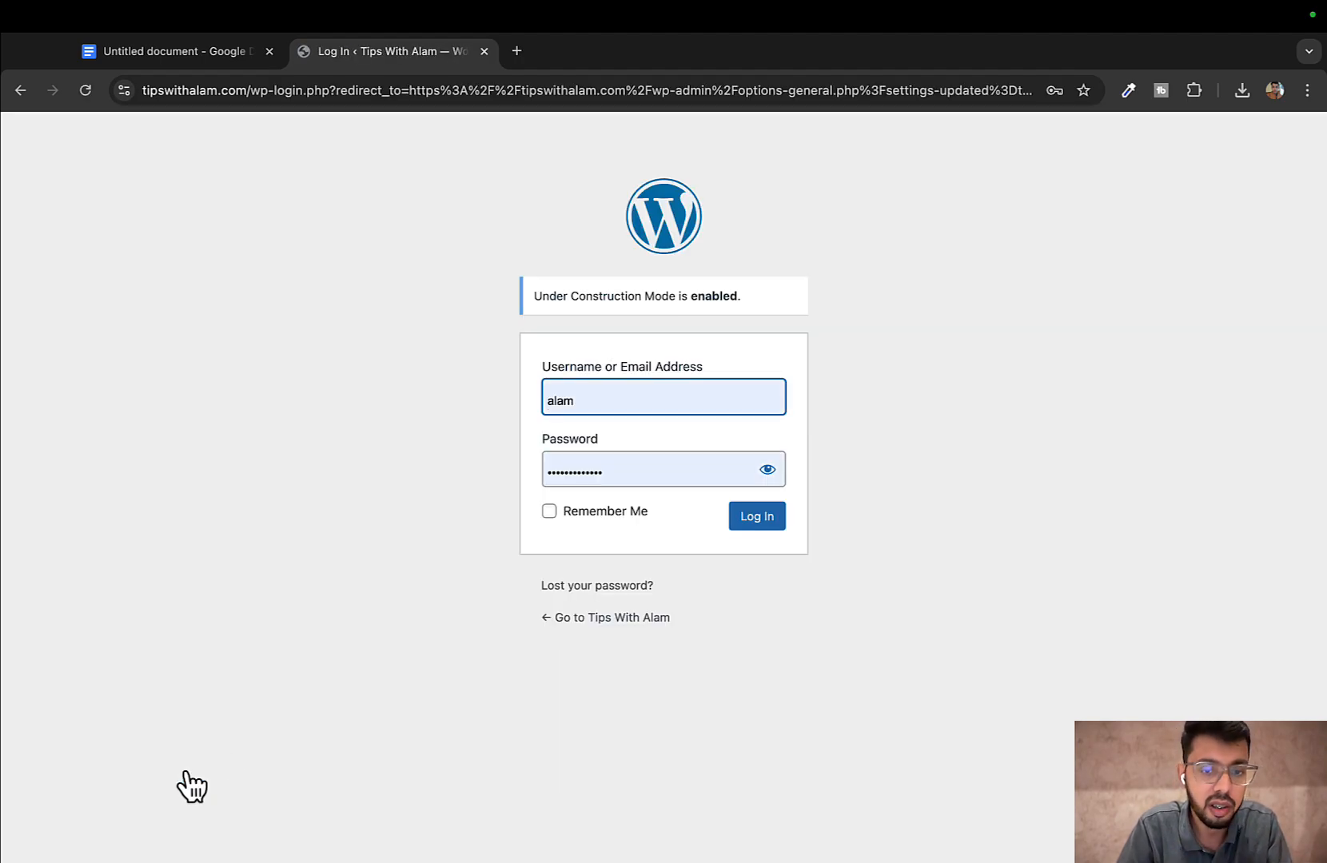
- Log back in to WordPress with the prefilled credentials and review the General Settings page
click(763, 517)
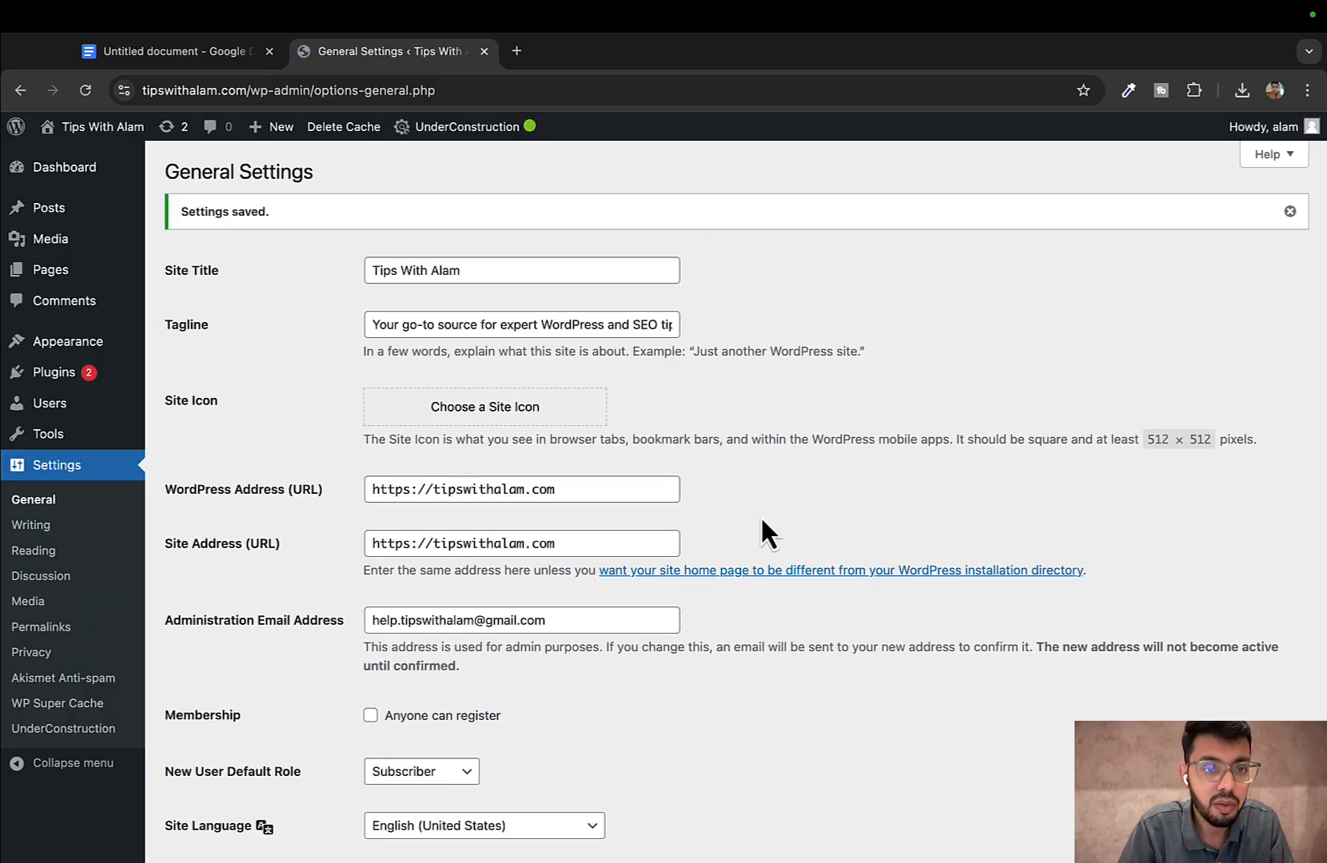
scroll(738, 504, down, 10)
scroll(738, 503, up, 10)
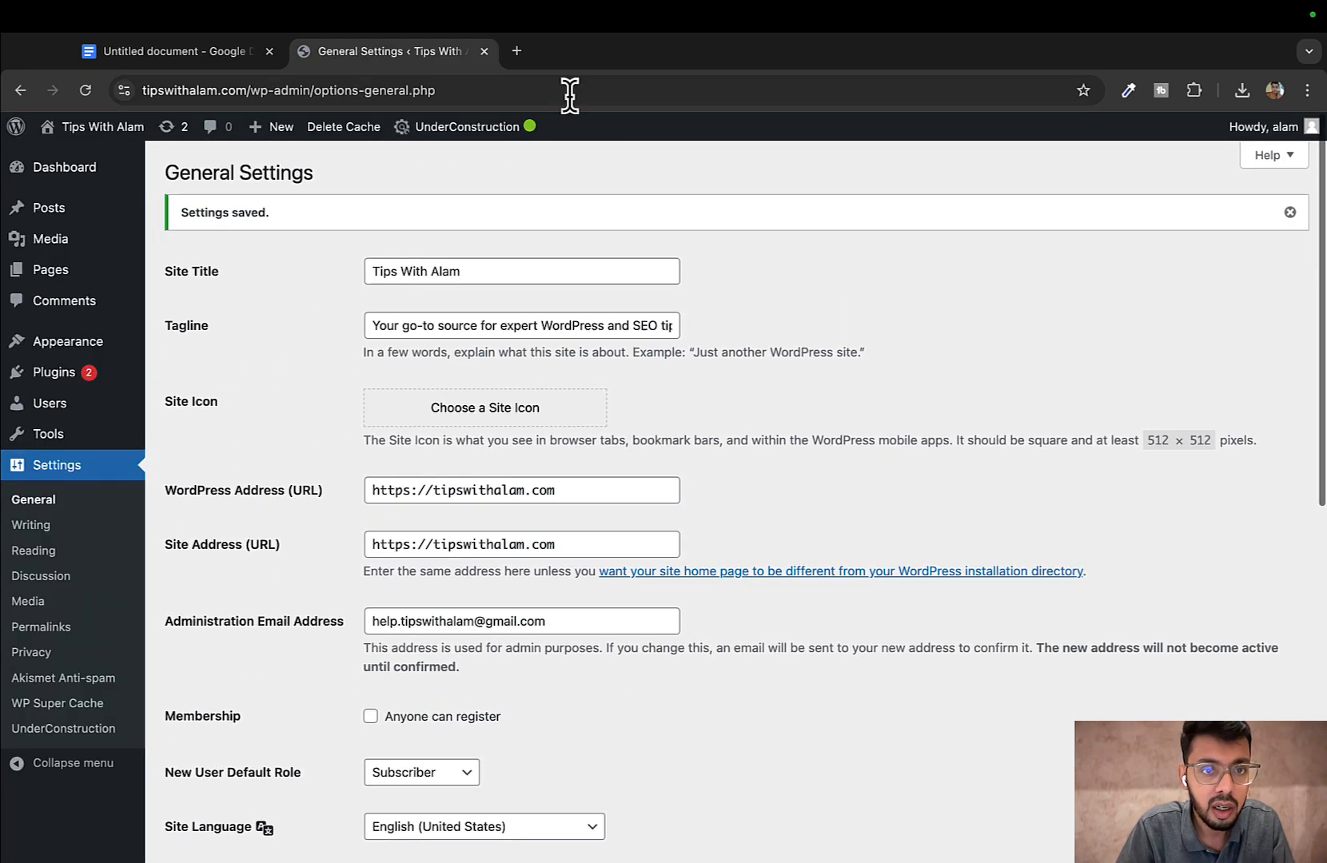
- Open the bookmarked cPanel login in a new browser tab and log in with the prefilled credentials
click(520, 52)
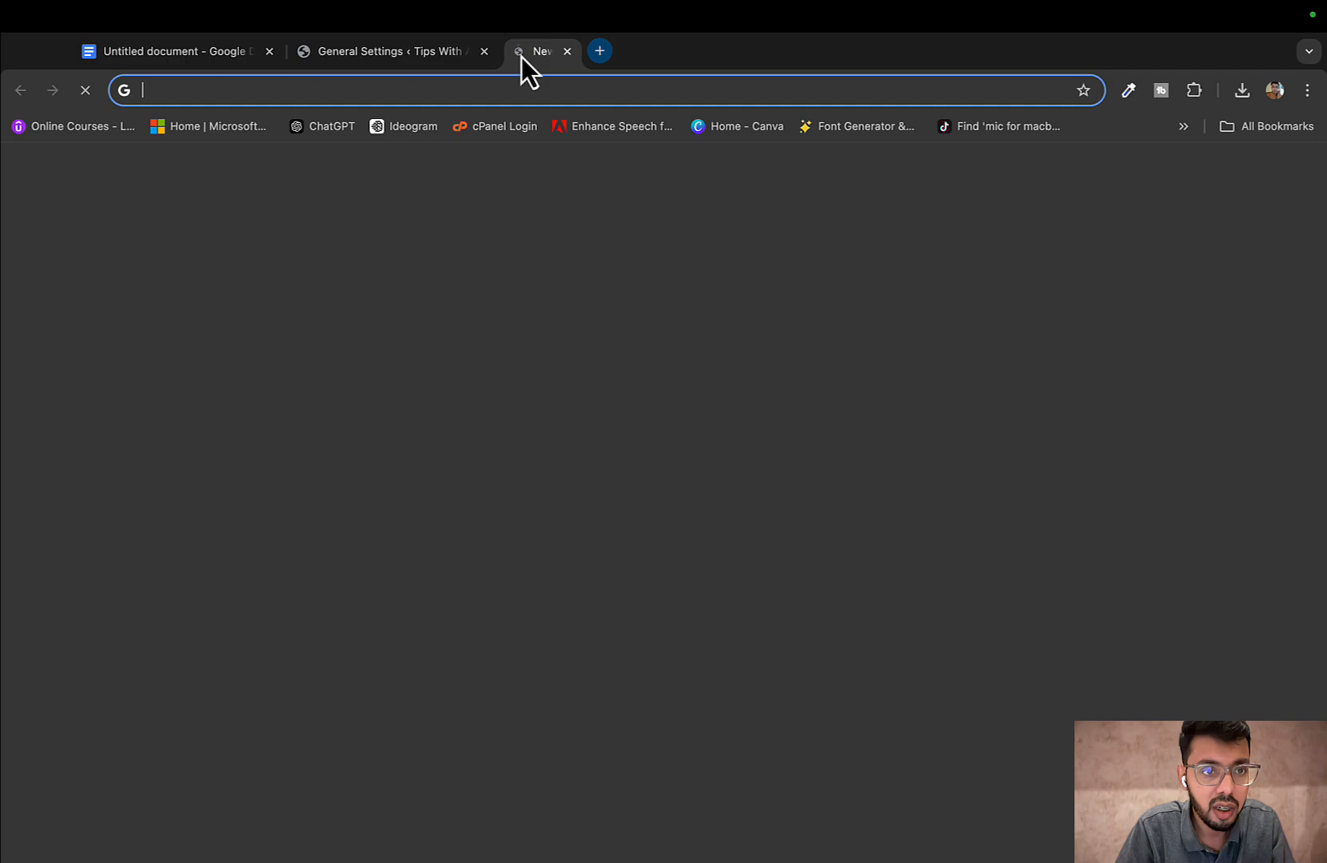
click(500, 134)
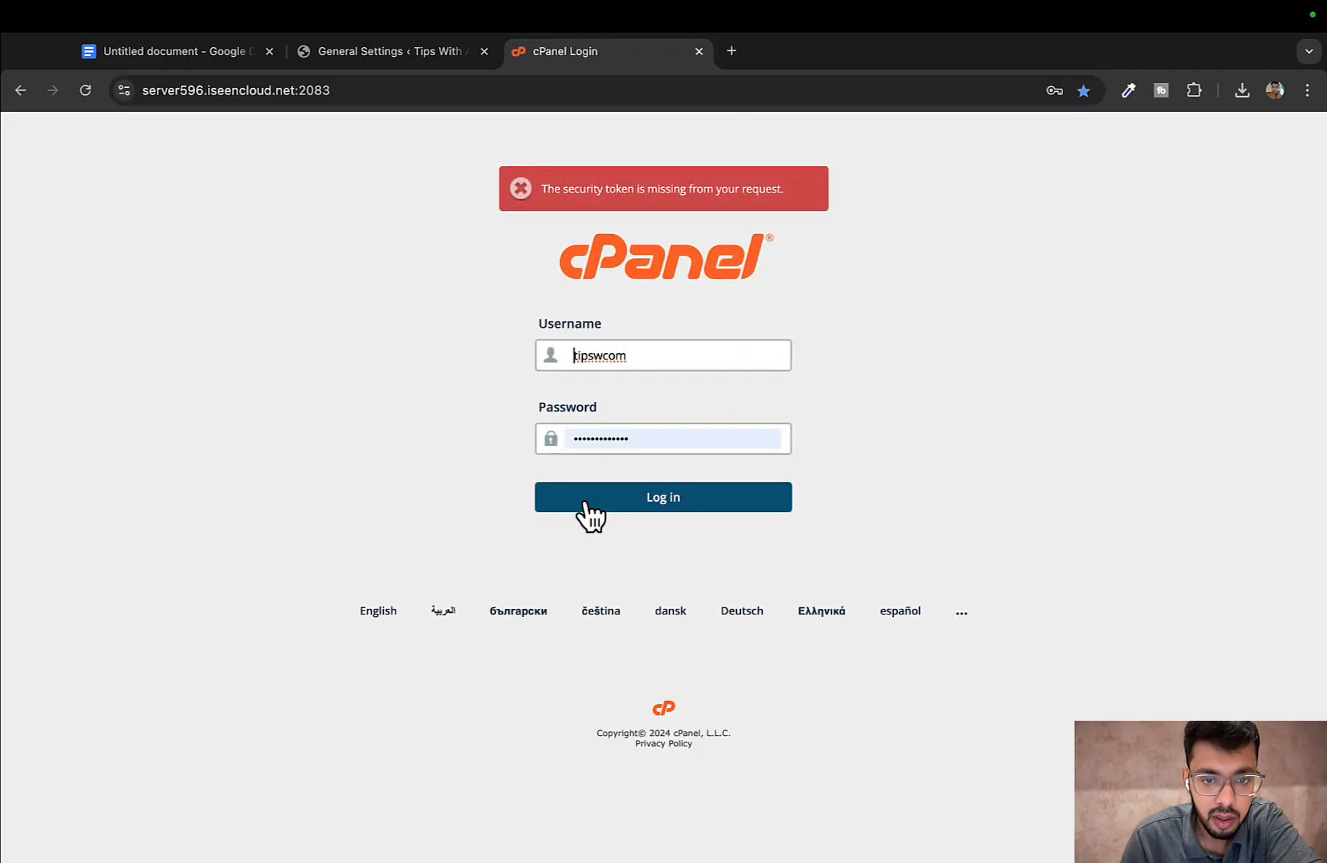
click(584, 502)
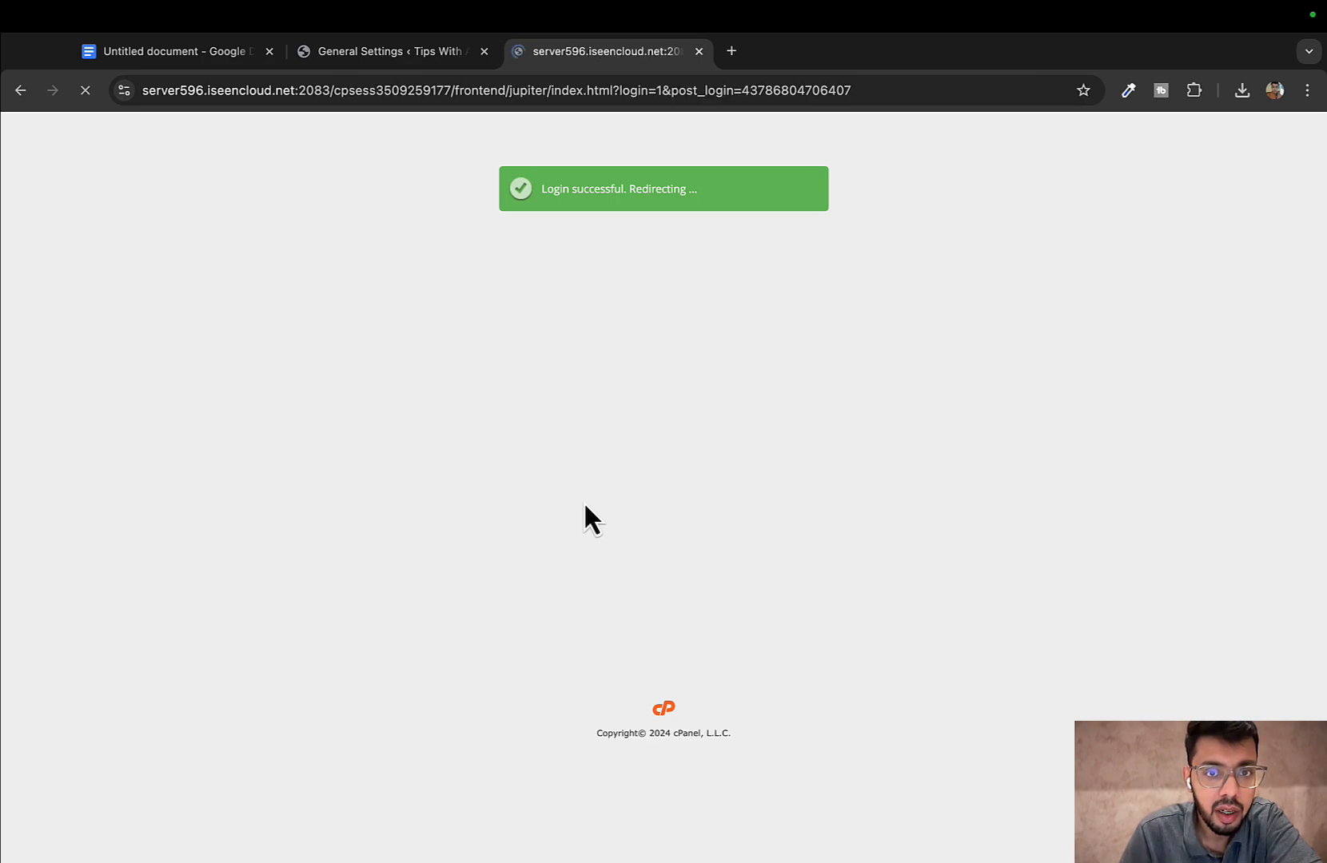
- Open cPanel's File Manager and check the Show Hidden Files (dotfiles) preference without changing it
scroll(435, 550, down, 10)
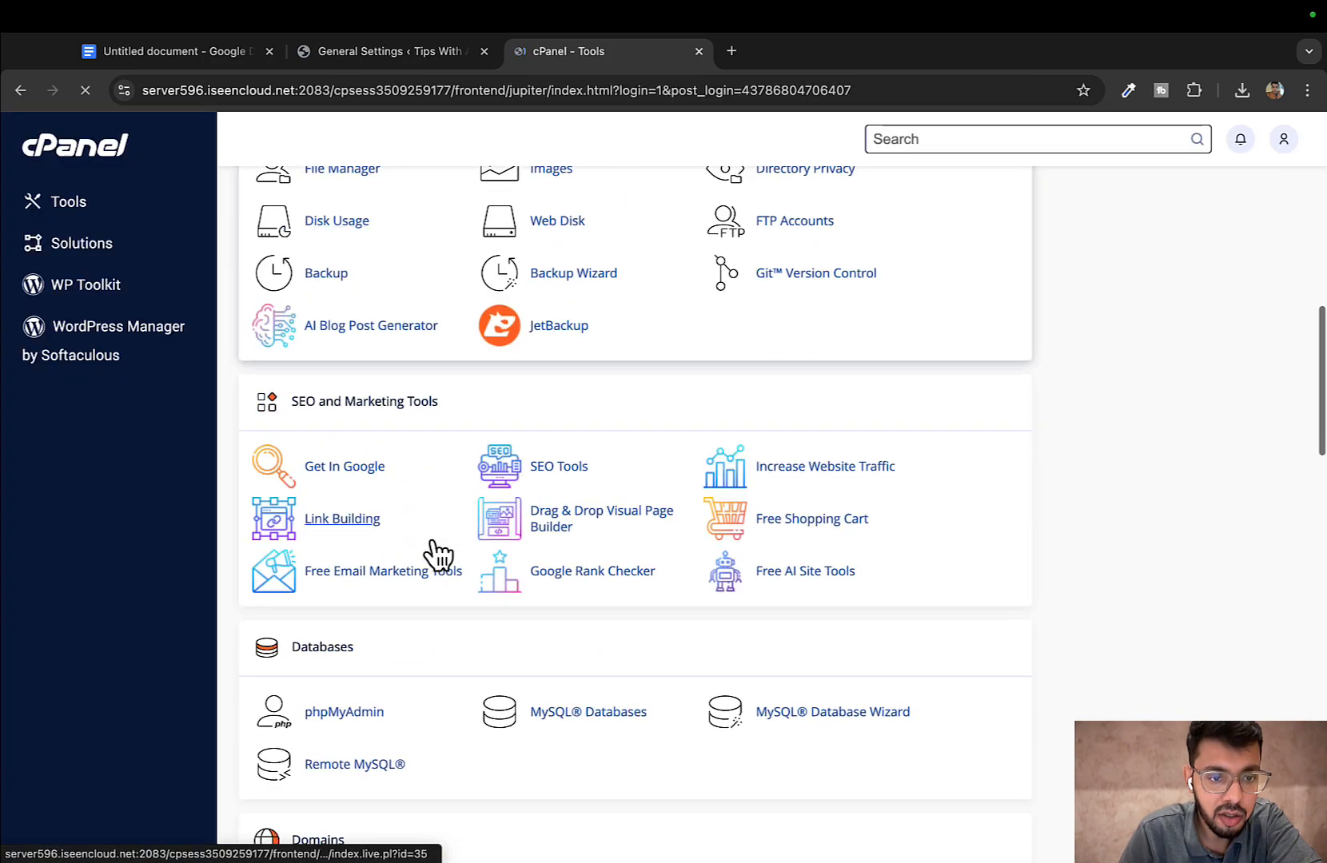
scroll(431, 542, down, 4)
scroll(432, 542, up, 3)
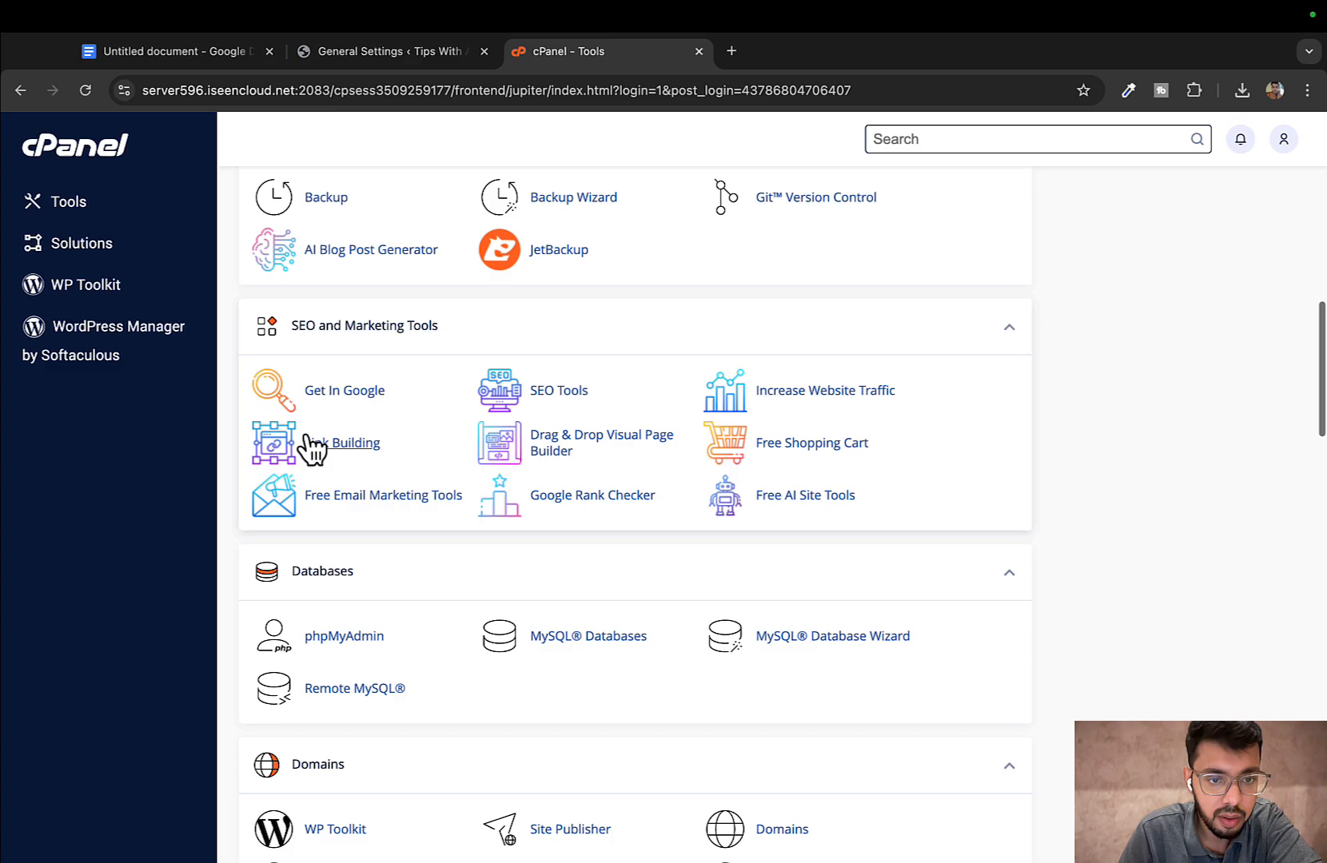
scroll(370, 454, up, 5)
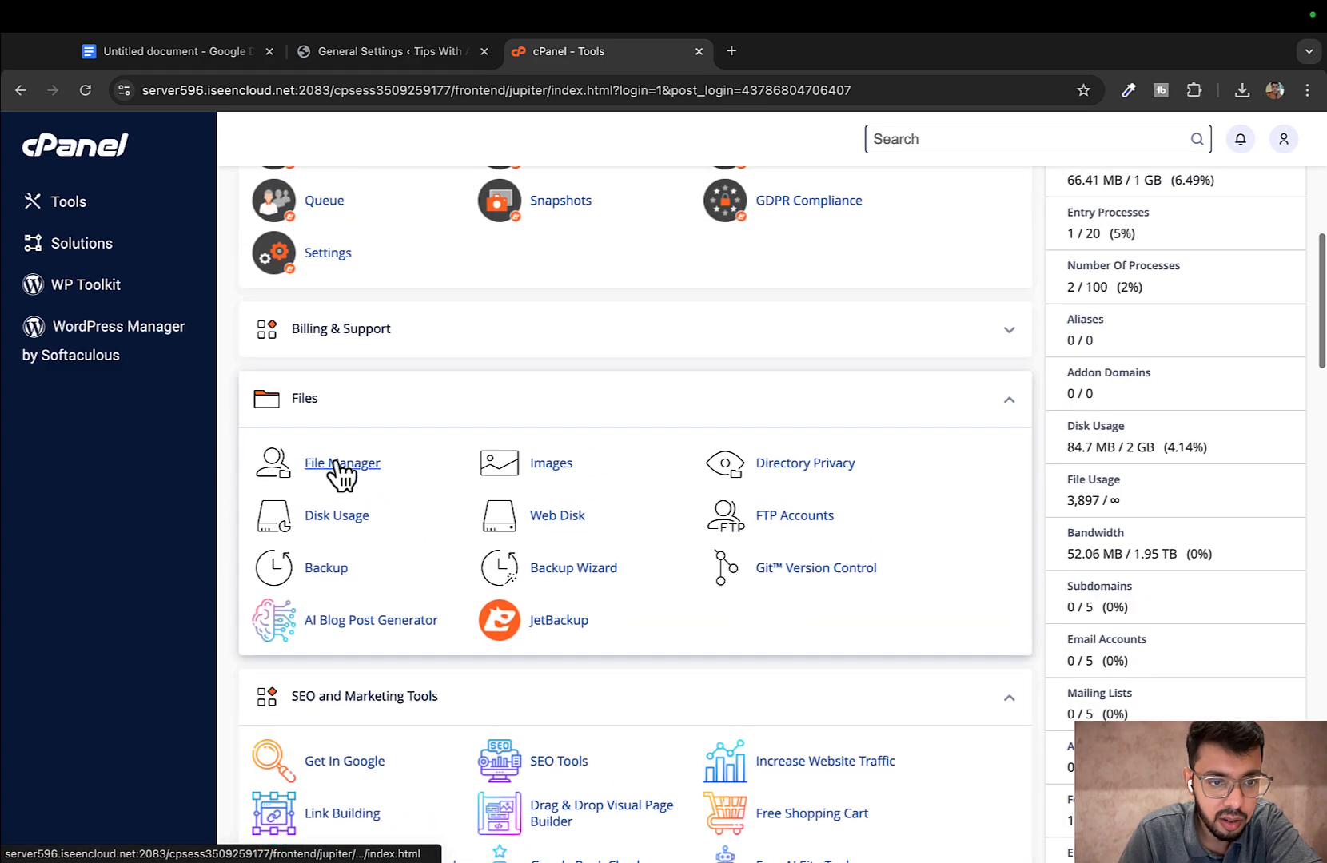
click(342, 463)
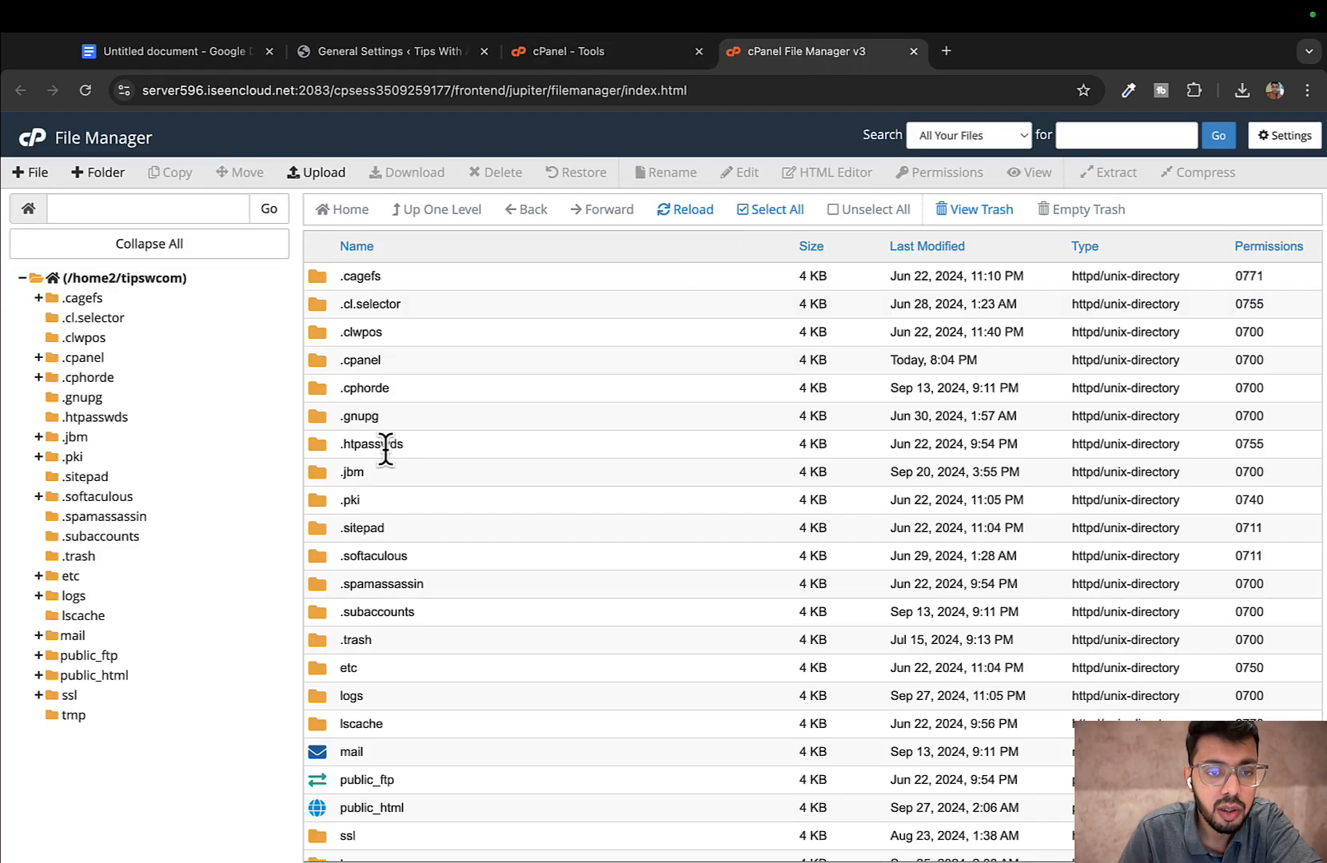
click(1285, 135)
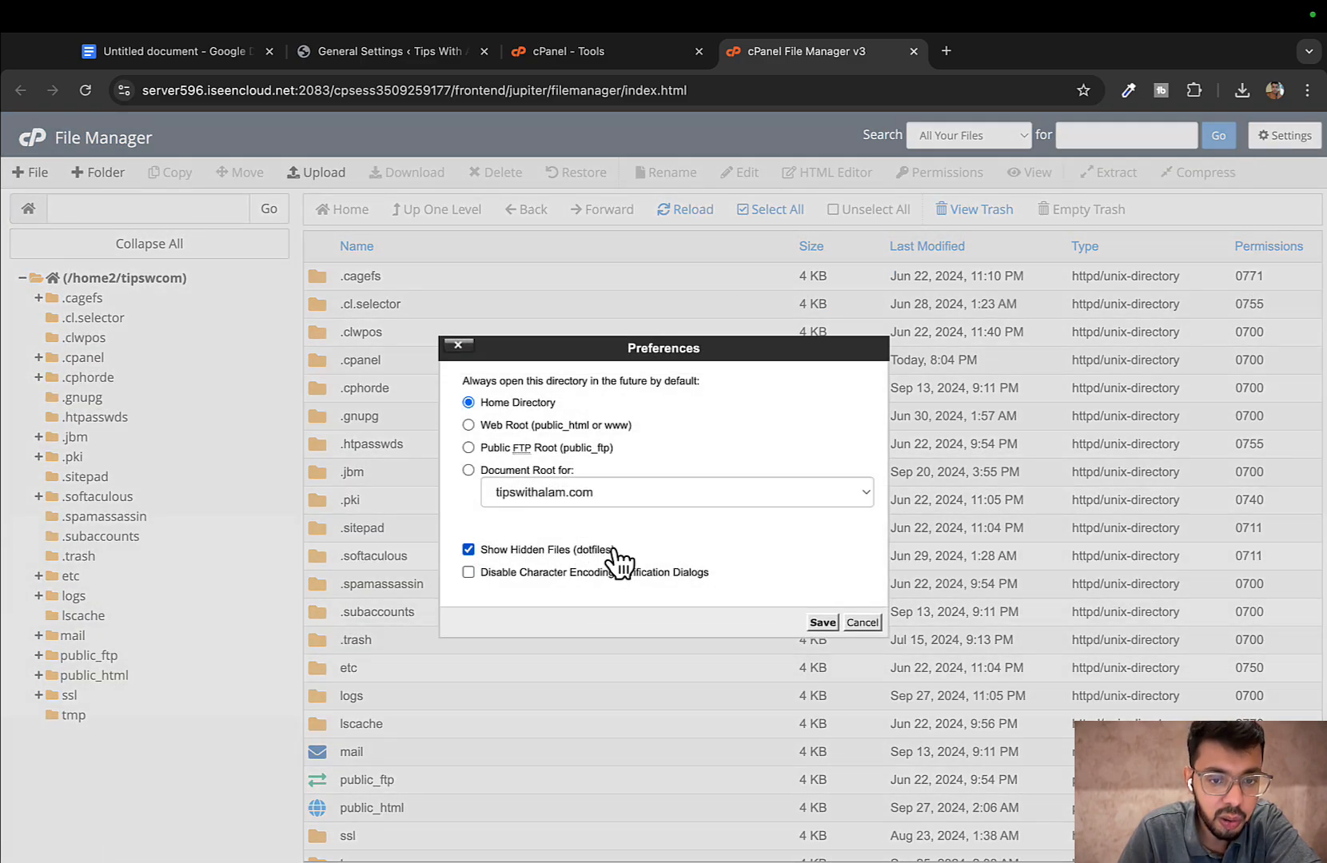
click(863, 622)
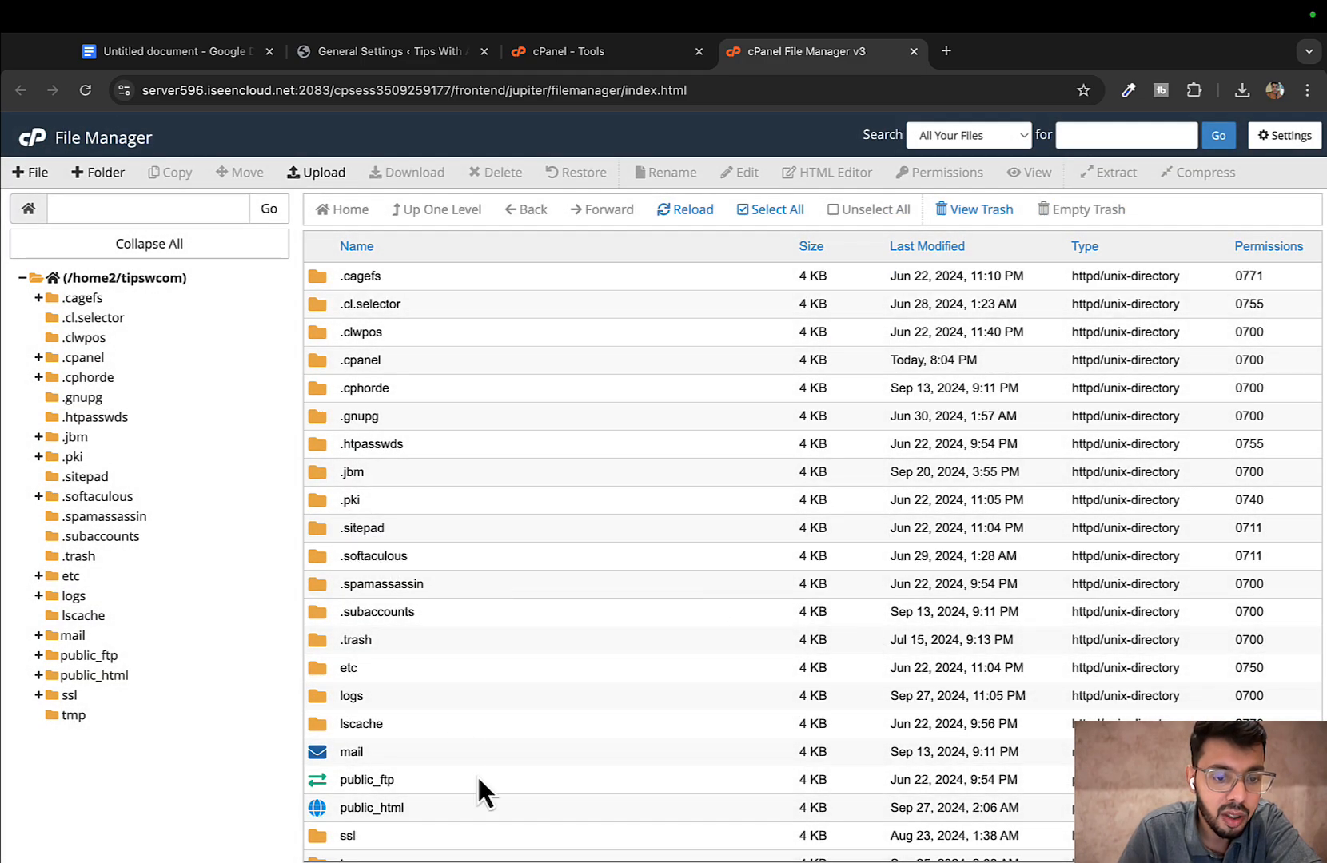
- Open the public_html folder, return to the home directory, and enter public_html again
scroll(511, 720, down, 3)
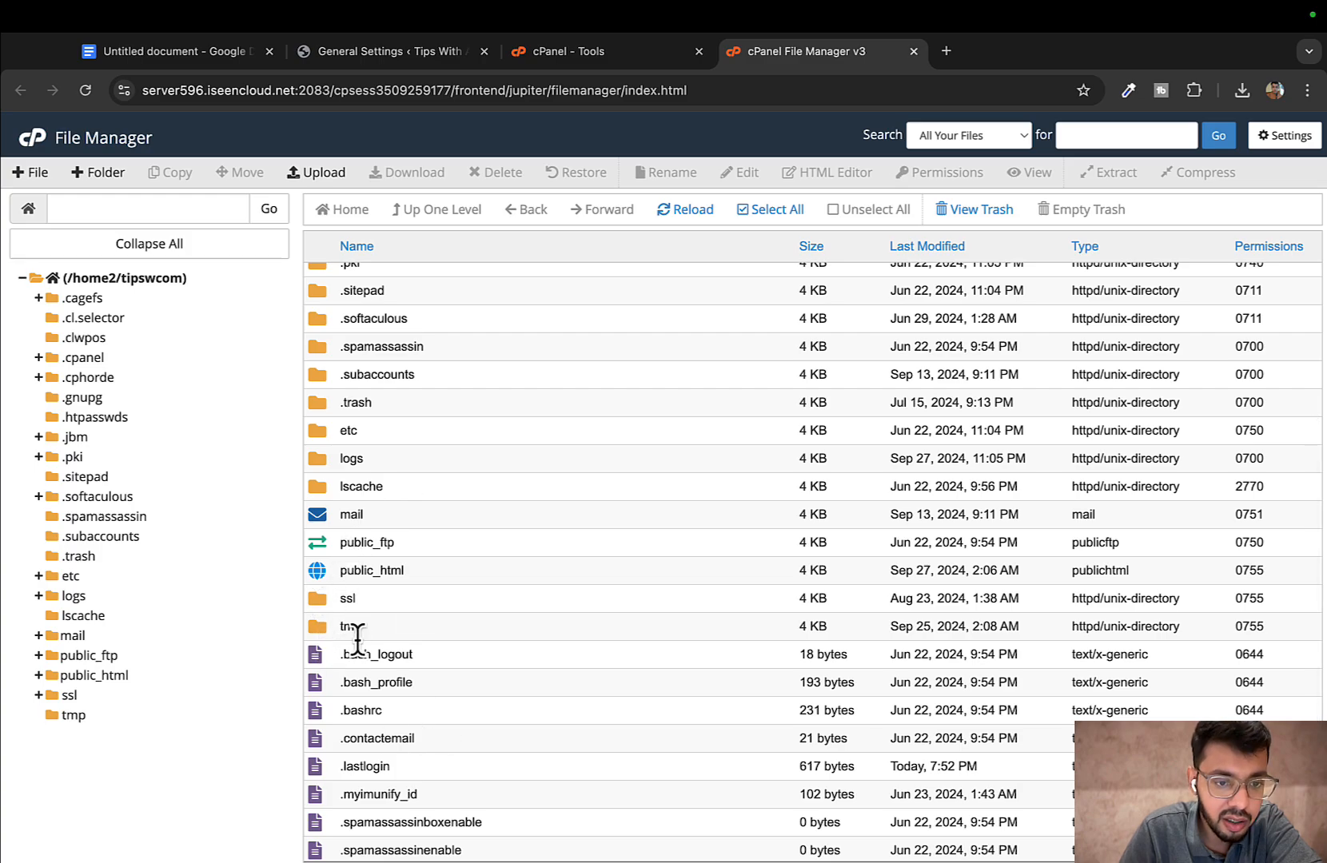
click(317, 574)
double_click(316, 573)
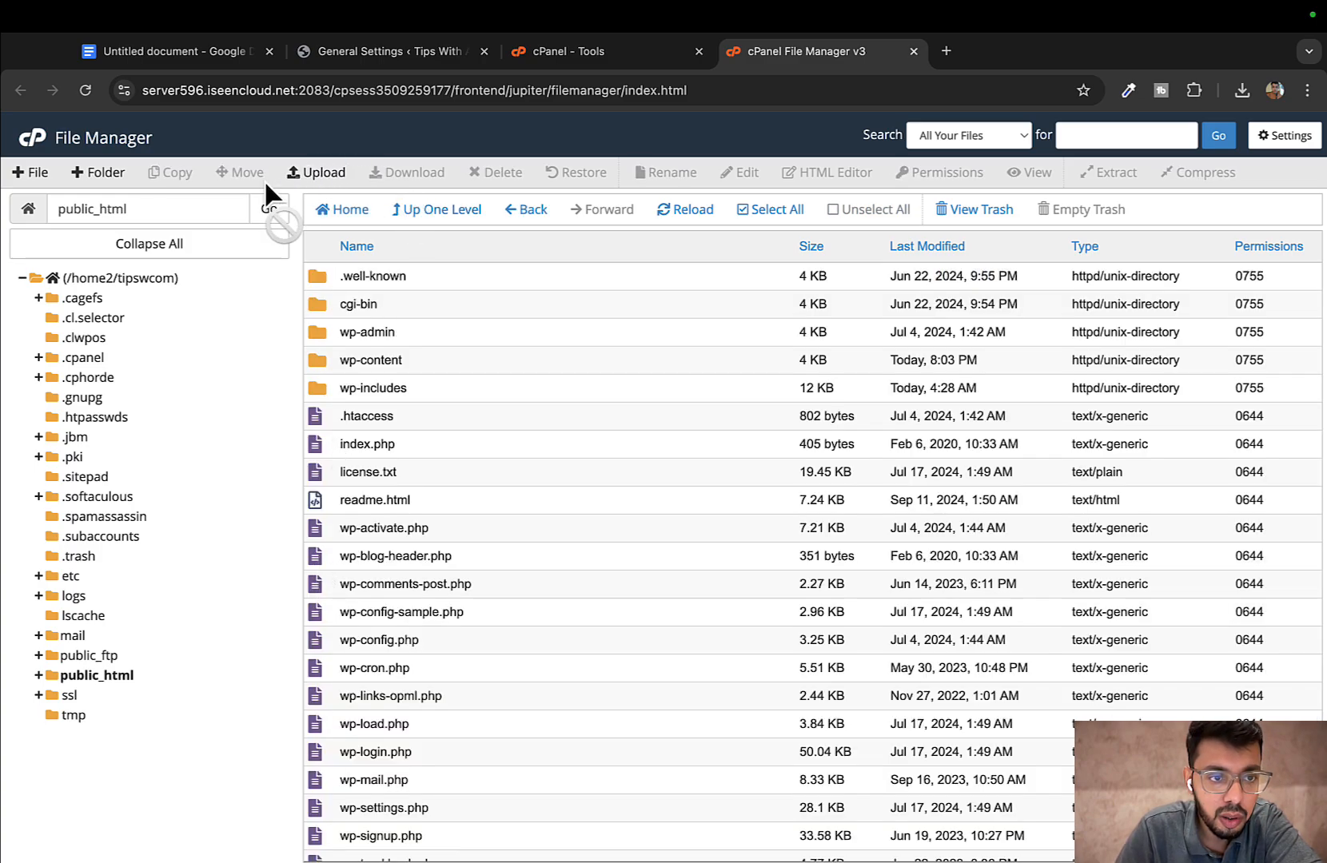
click(521, 210)
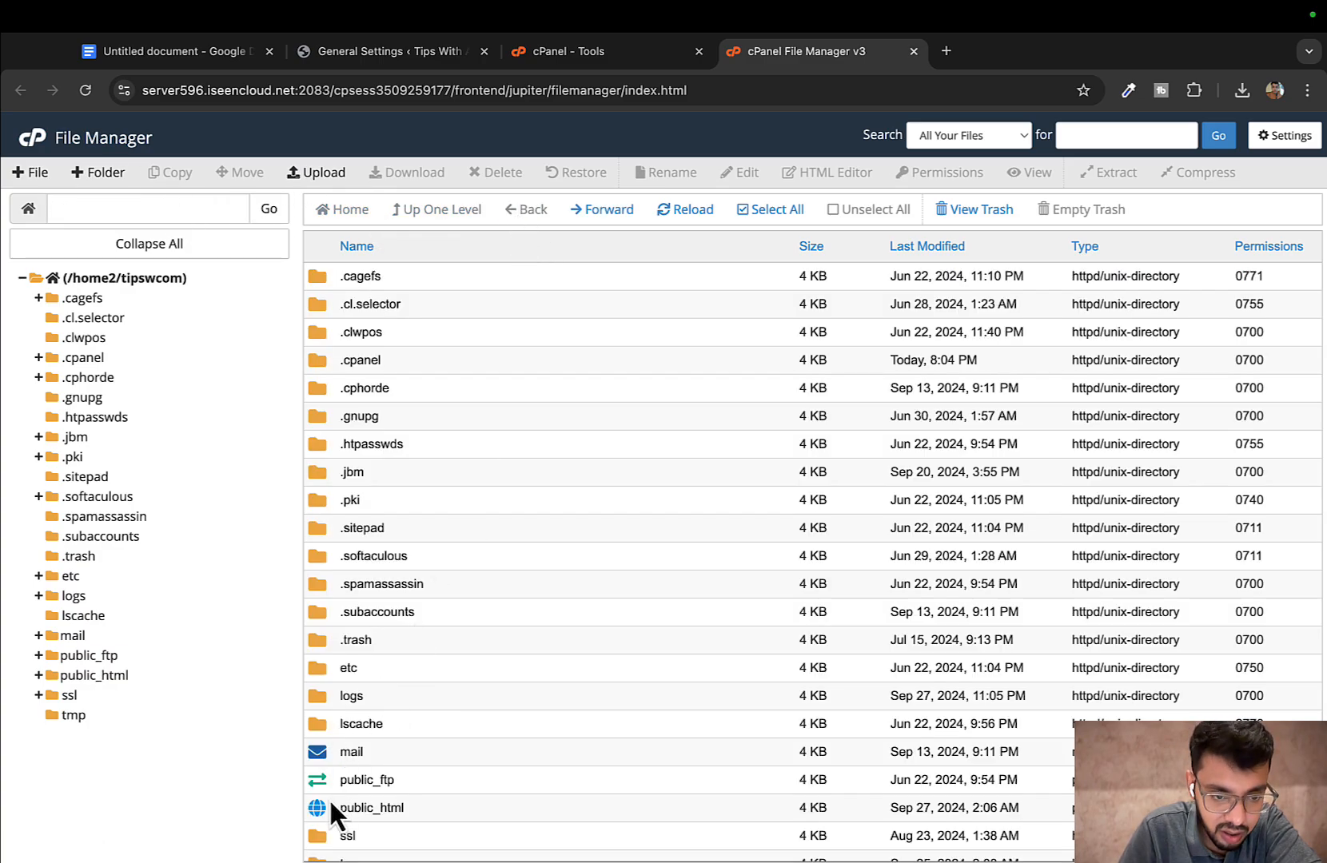
click(333, 810)
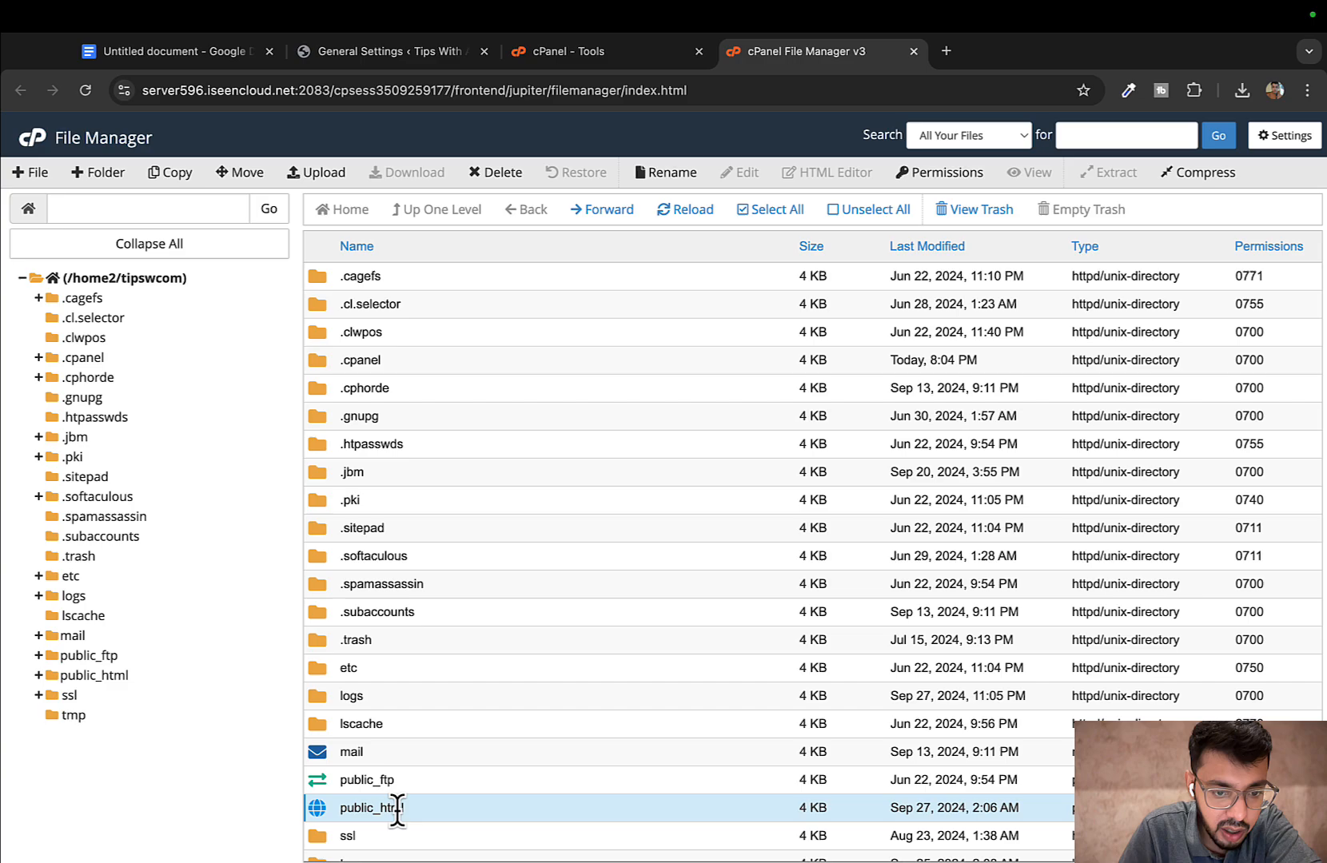
double_click(318, 813)
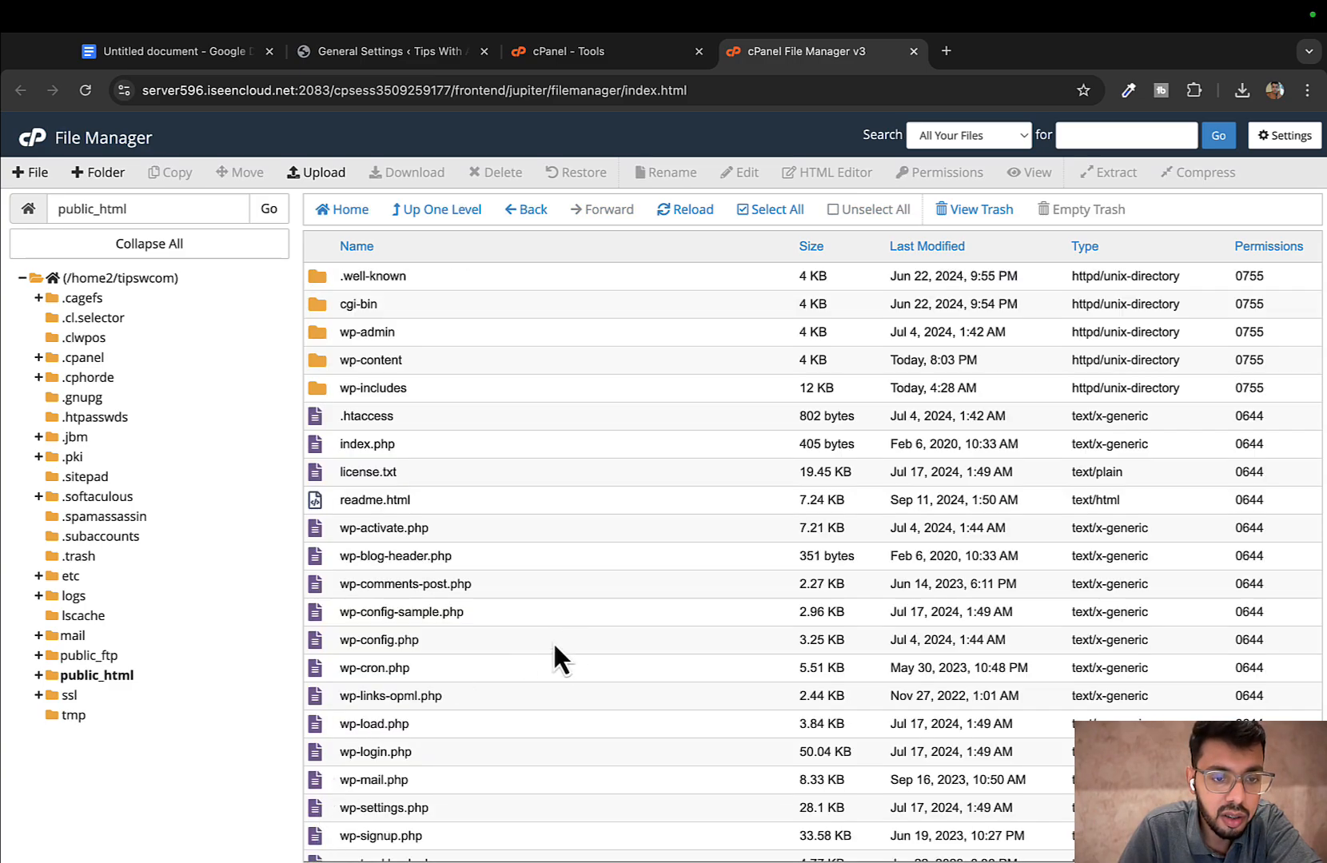
- Download a copy of the .htaccess file from the public_html folder
scroll(555, 640, down, 2)
scroll(554, 640, up, 2)
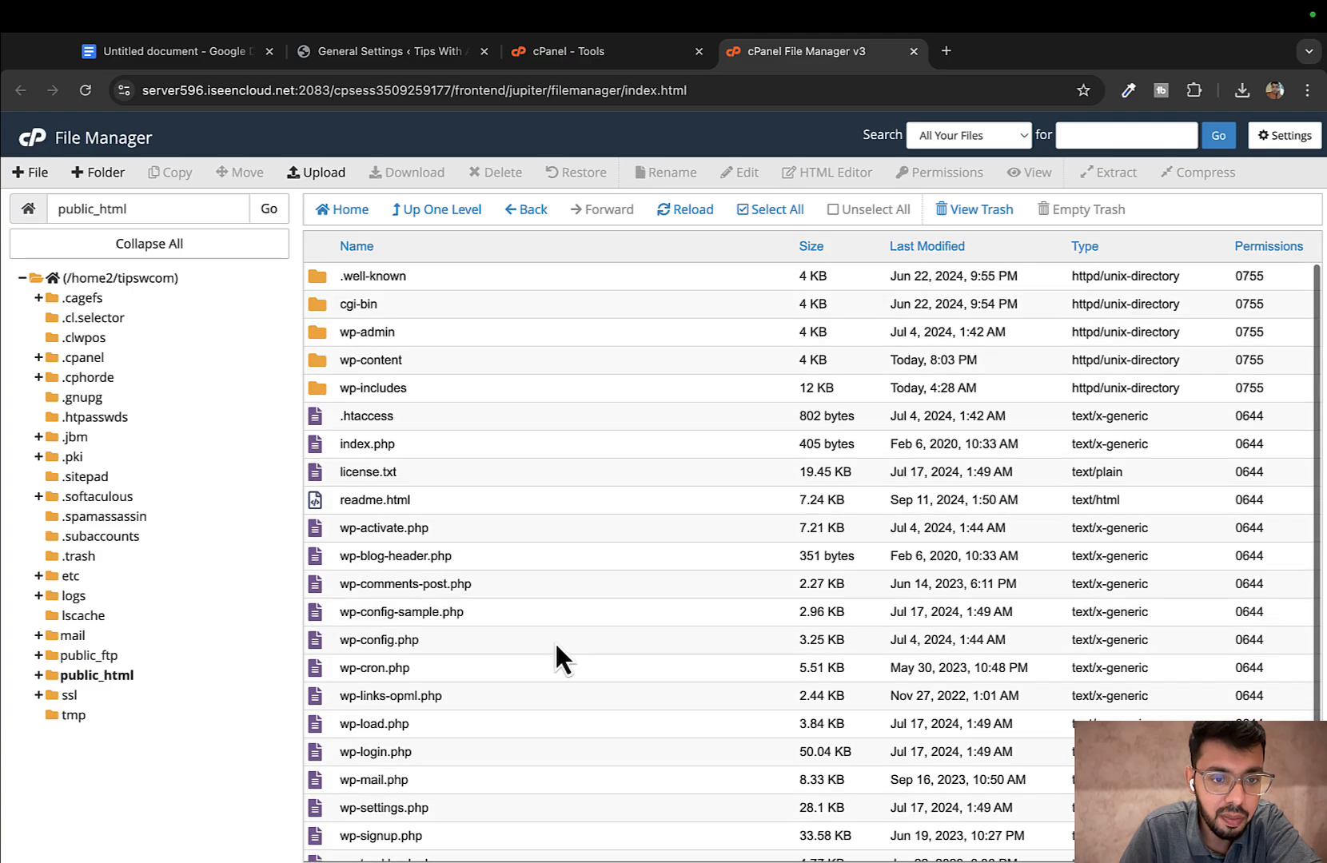
click(339, 416)
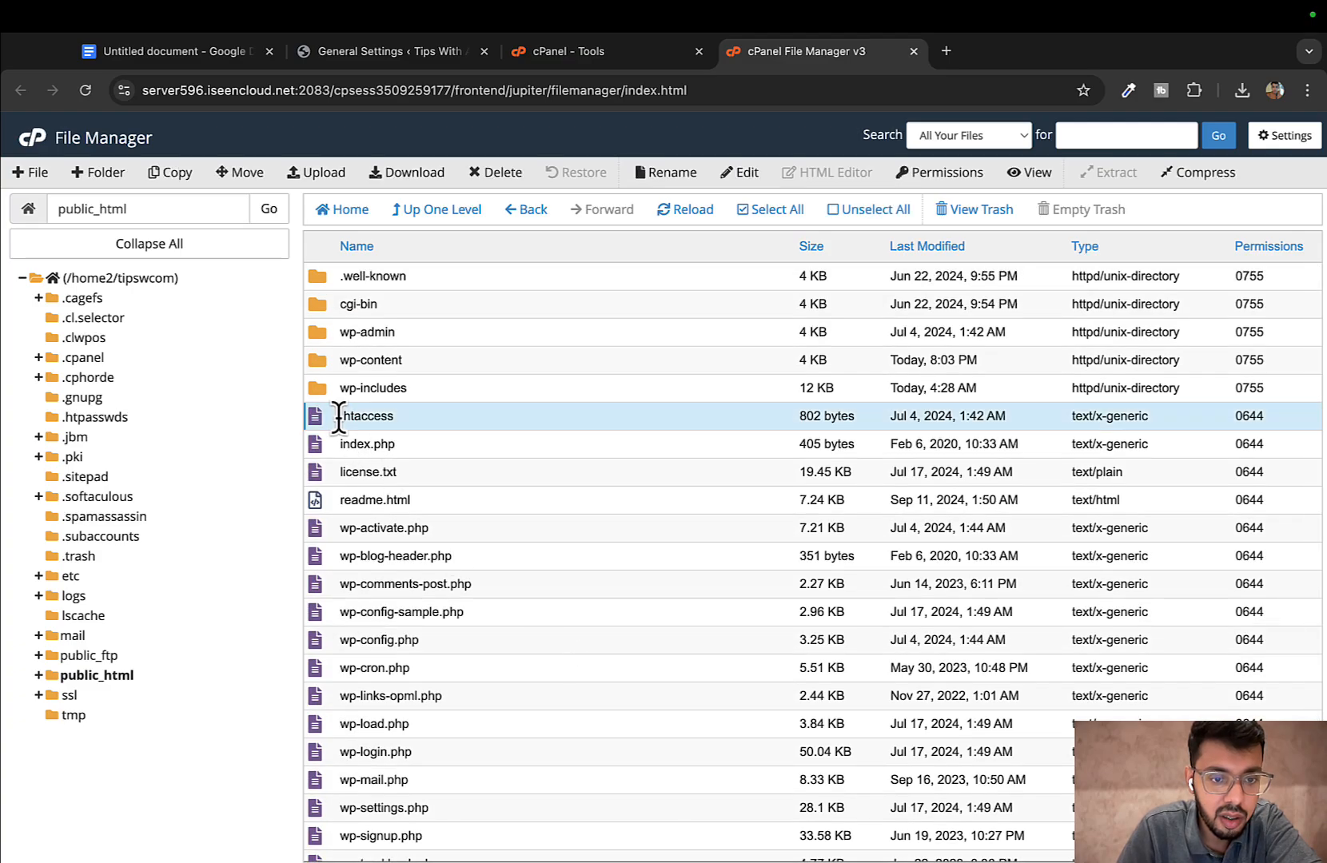
right_click(415, 416)
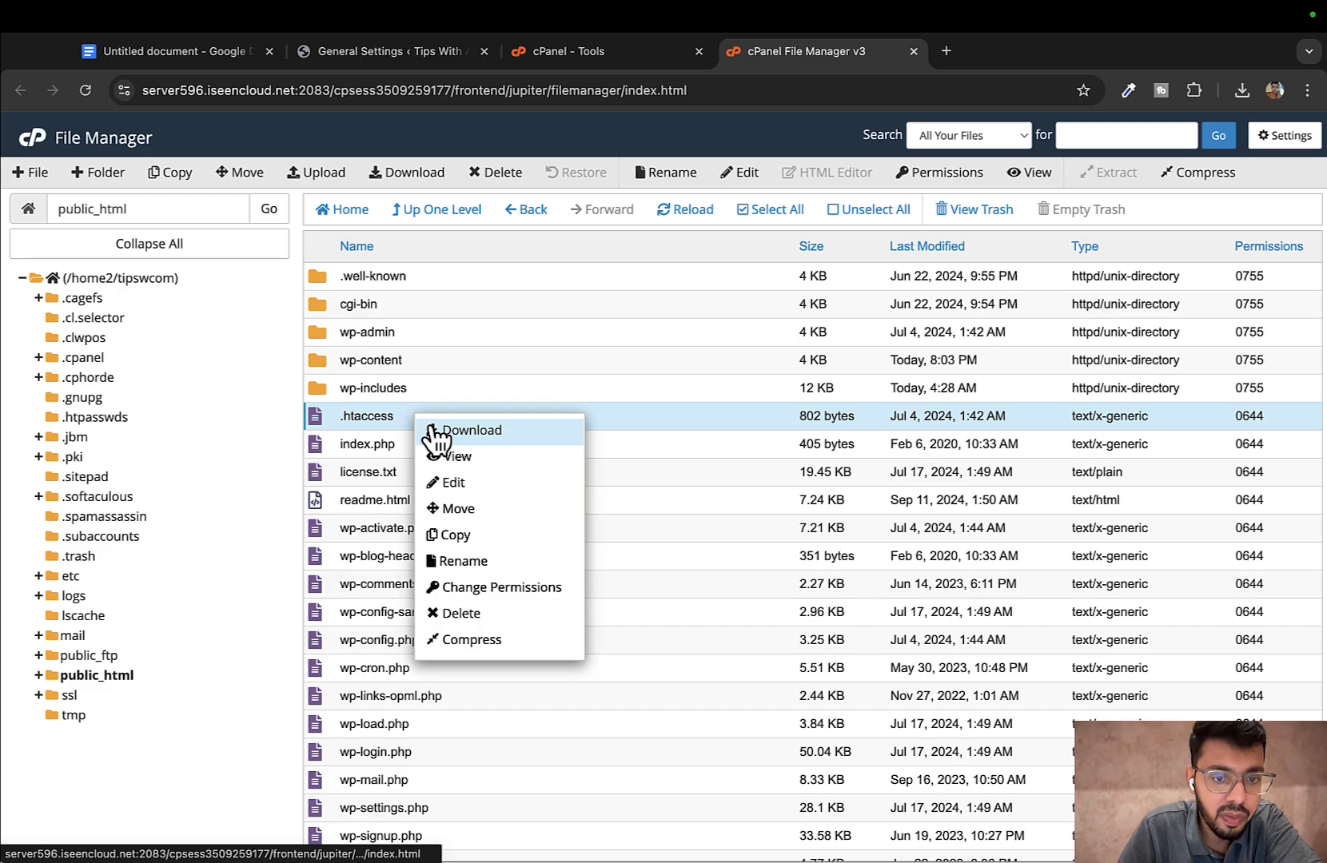
click(435, 432)
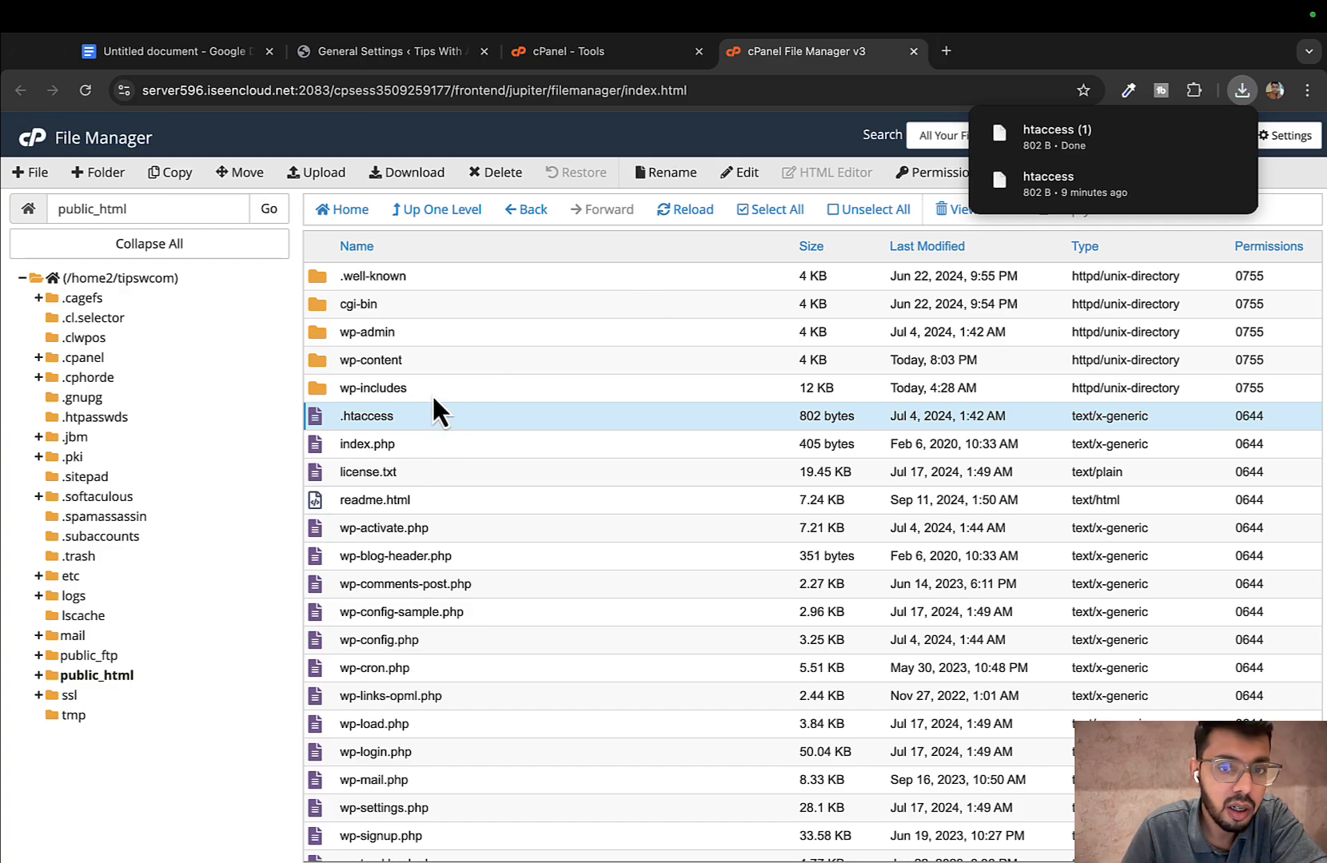
- Open the .htaccess file from public_html in the file editor
right_click(362, 415)
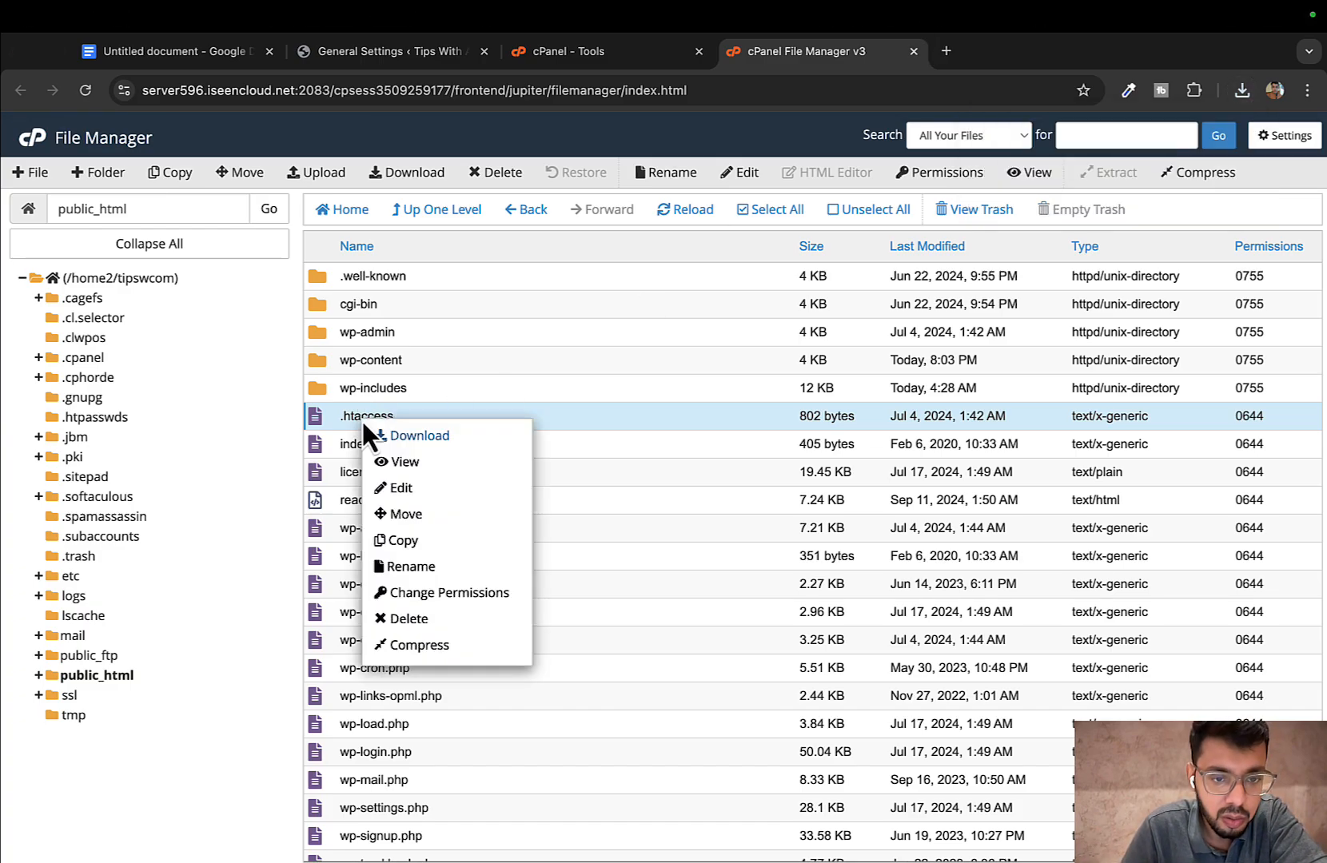
click(401, 489)
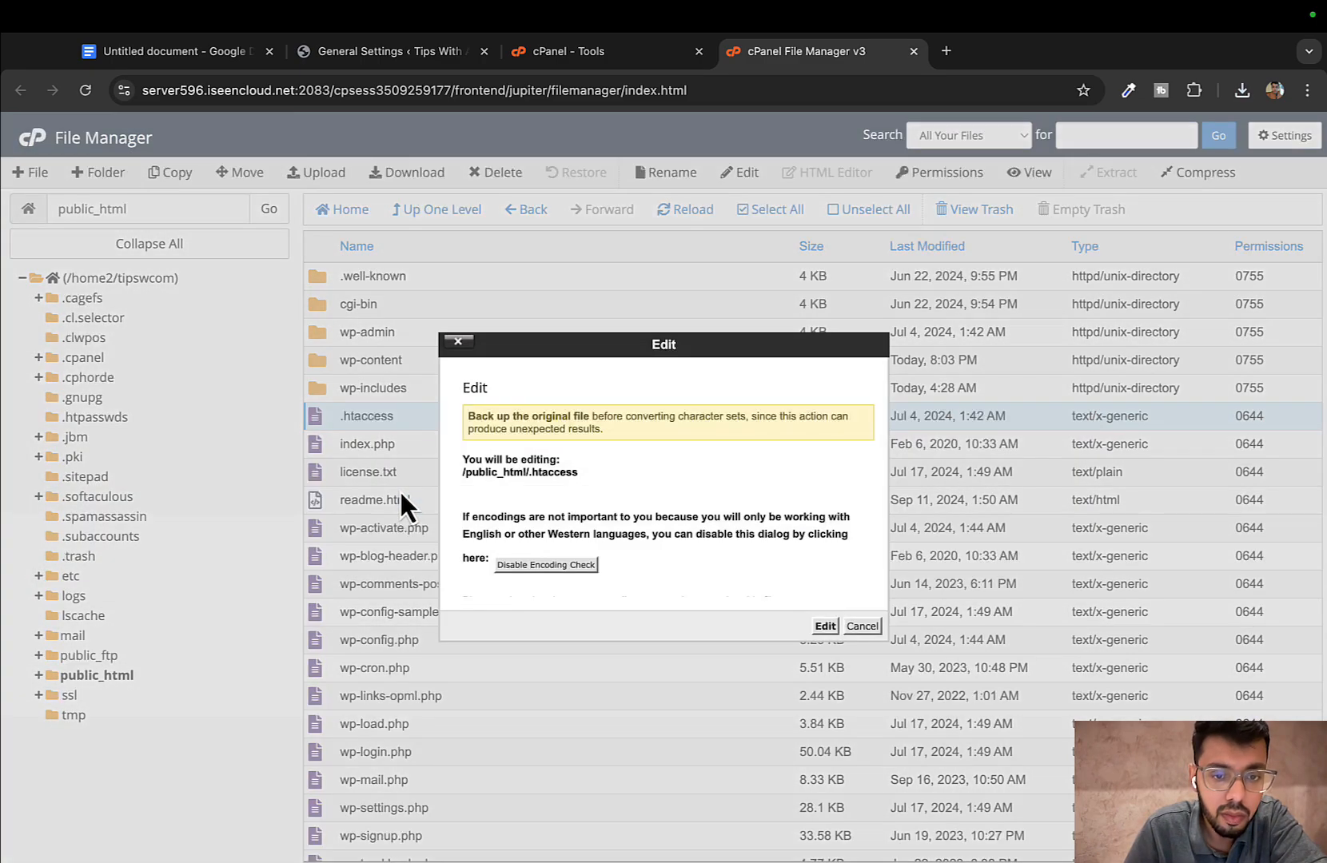
click(826, 627)
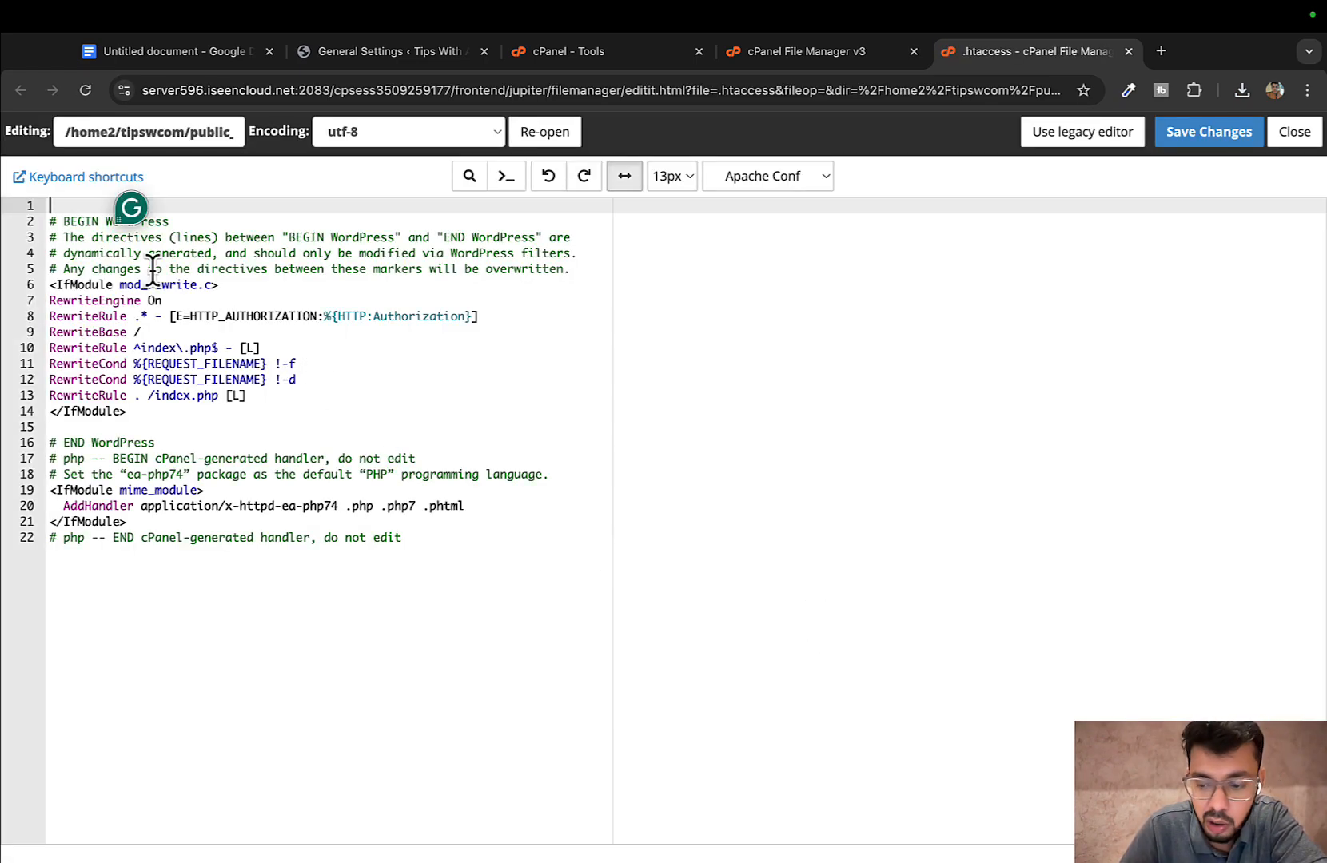
- Add two blank lines above the # BEGIN WordPress comment in .htaccess and place the cursor on line 1
key(Down)
key(Return)
key(Return)
key(Down)
key(Down)
key(Down)
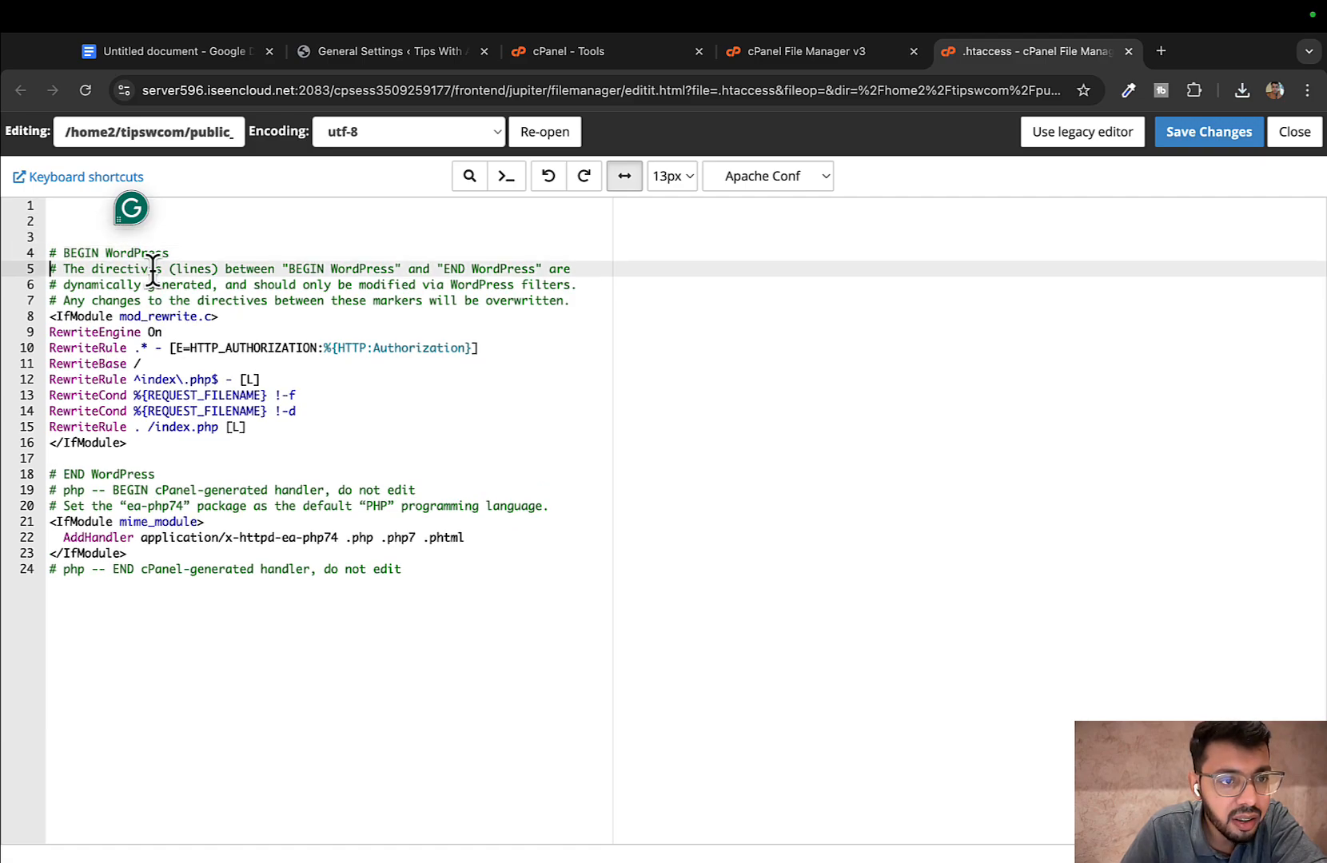
key(Up)
key(Up)
key(Up)
key(Up)
key(Up)
key(Up)
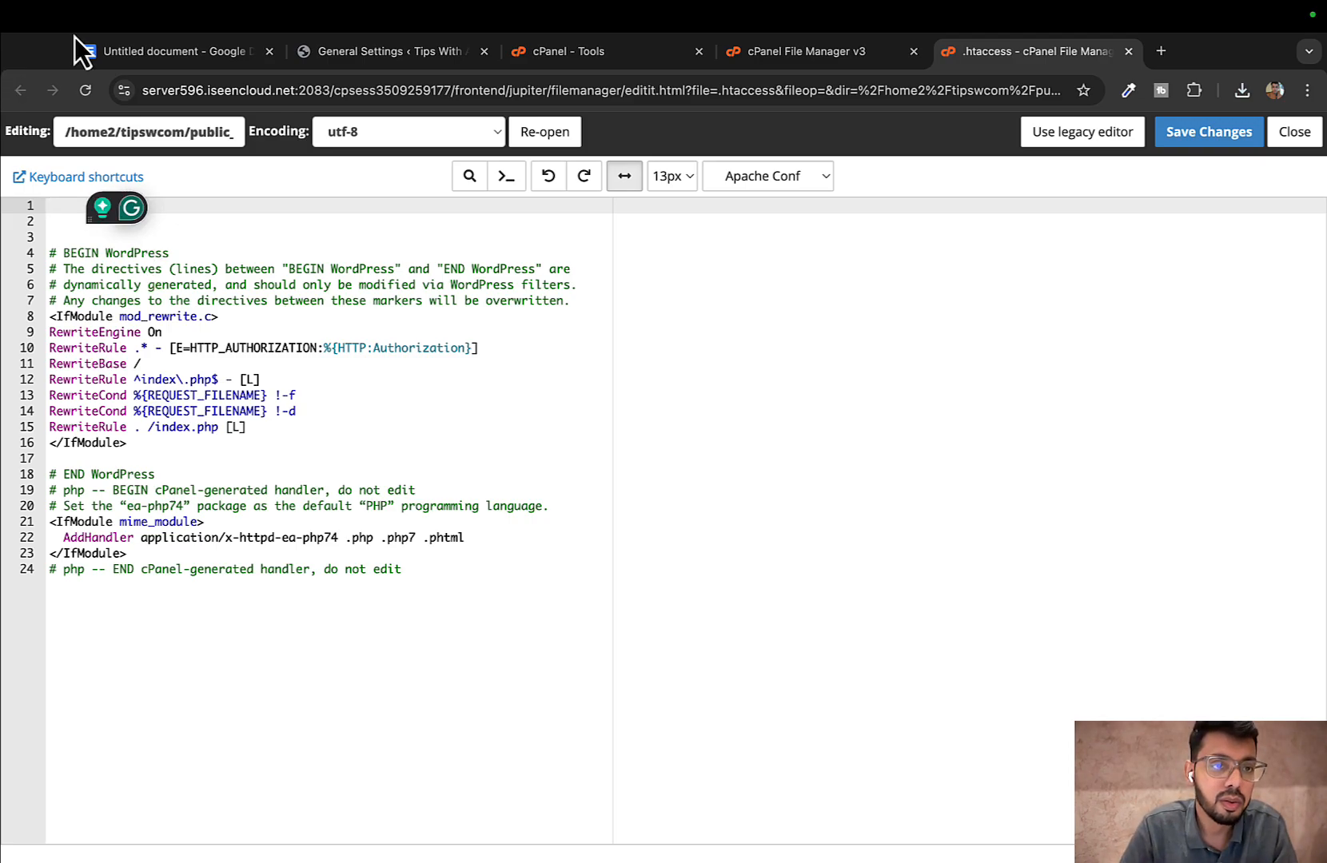
- Copy the three HTTPS rewrite lines from the Google Docs document, paste them at the top of .htaccess, and remove one surplus blank line
click(129, 56)
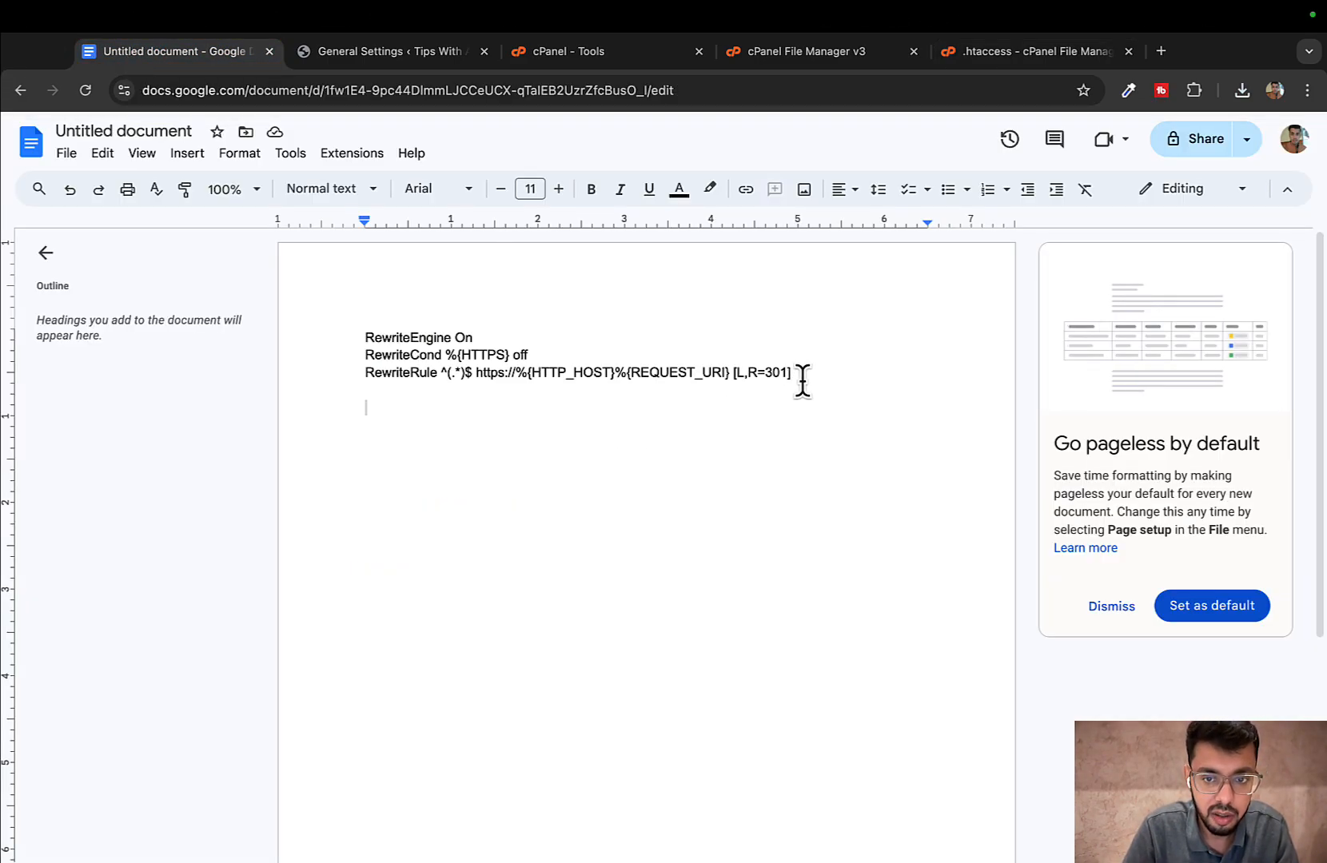
drag(800, 377, 368, 340)
key(super+c)
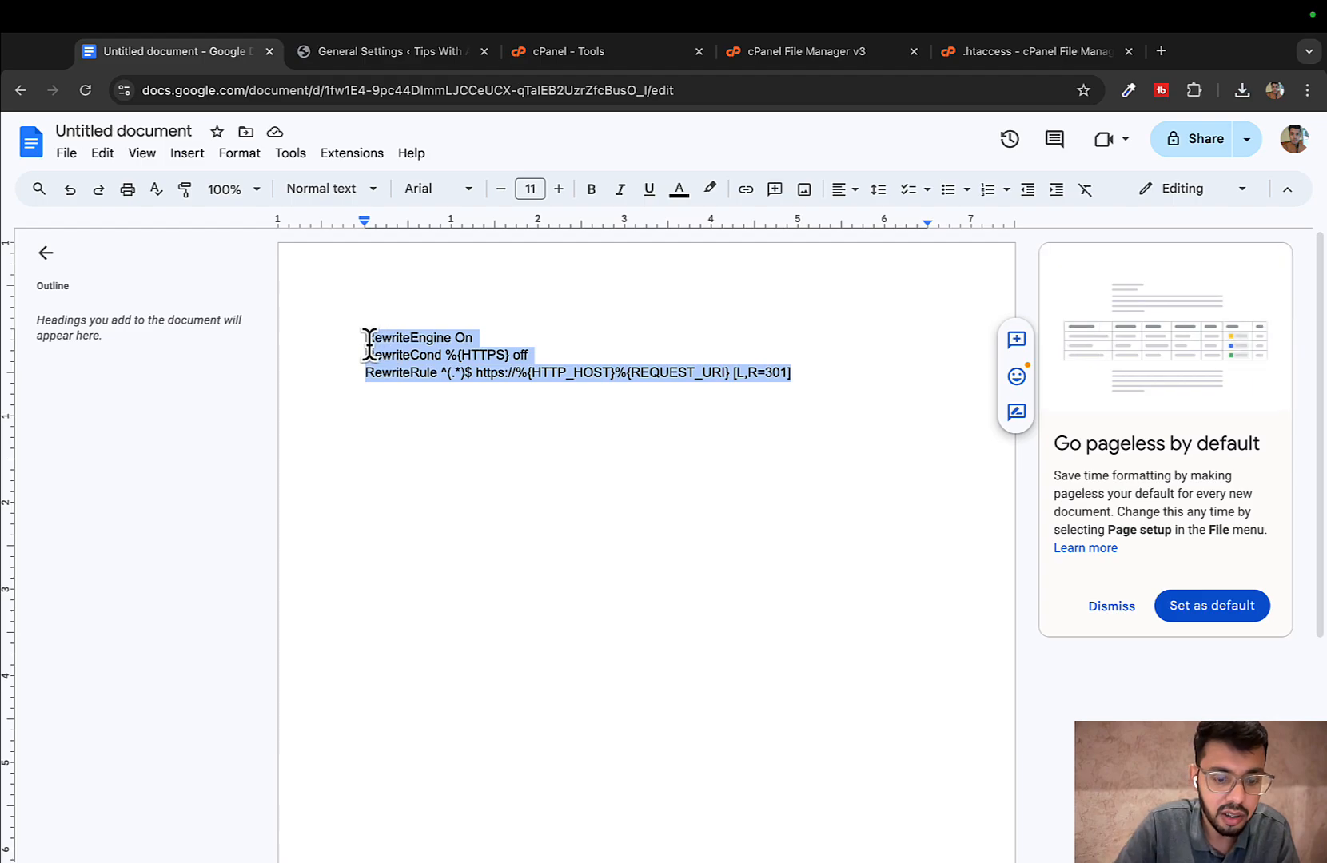
click(965, 53)
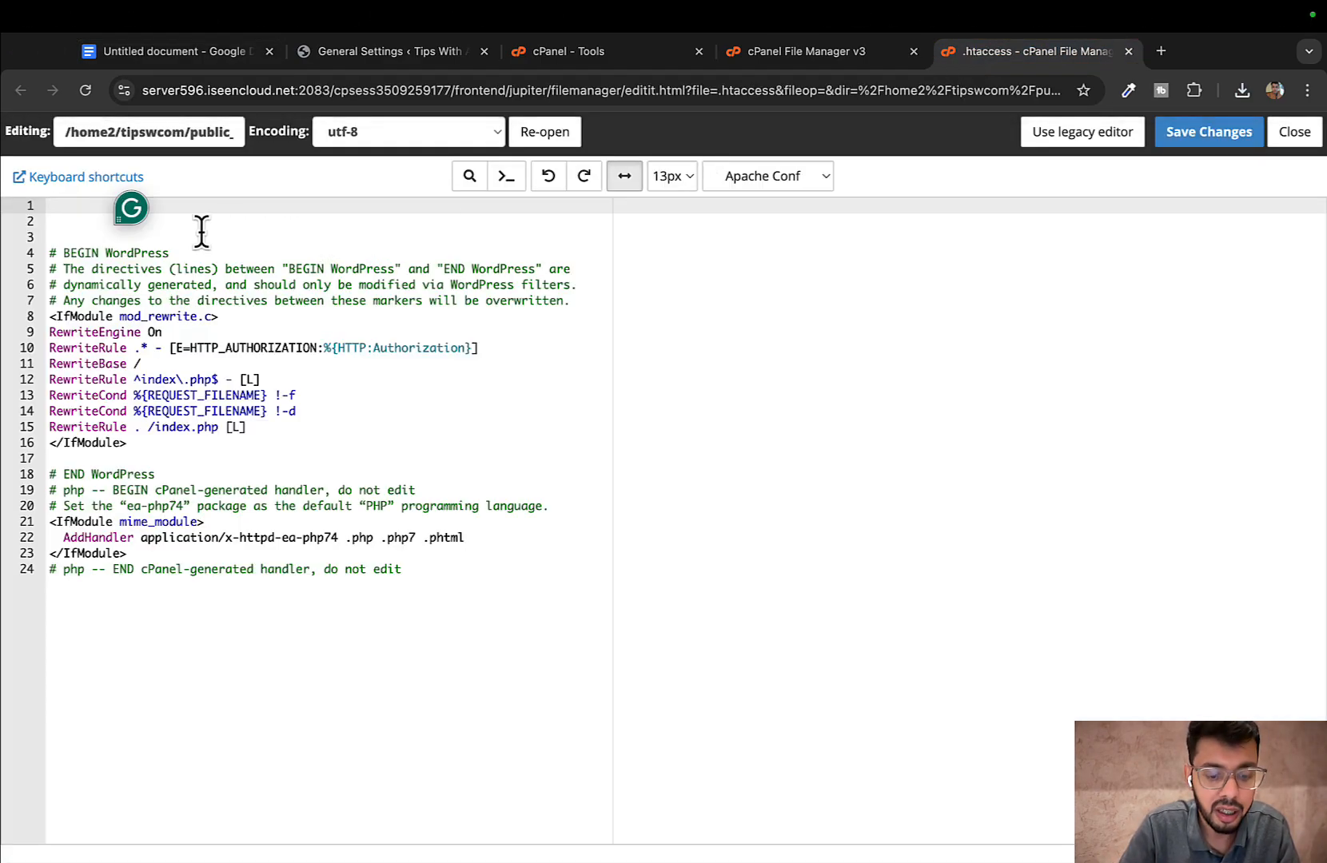
key(super+v)
key(Down)
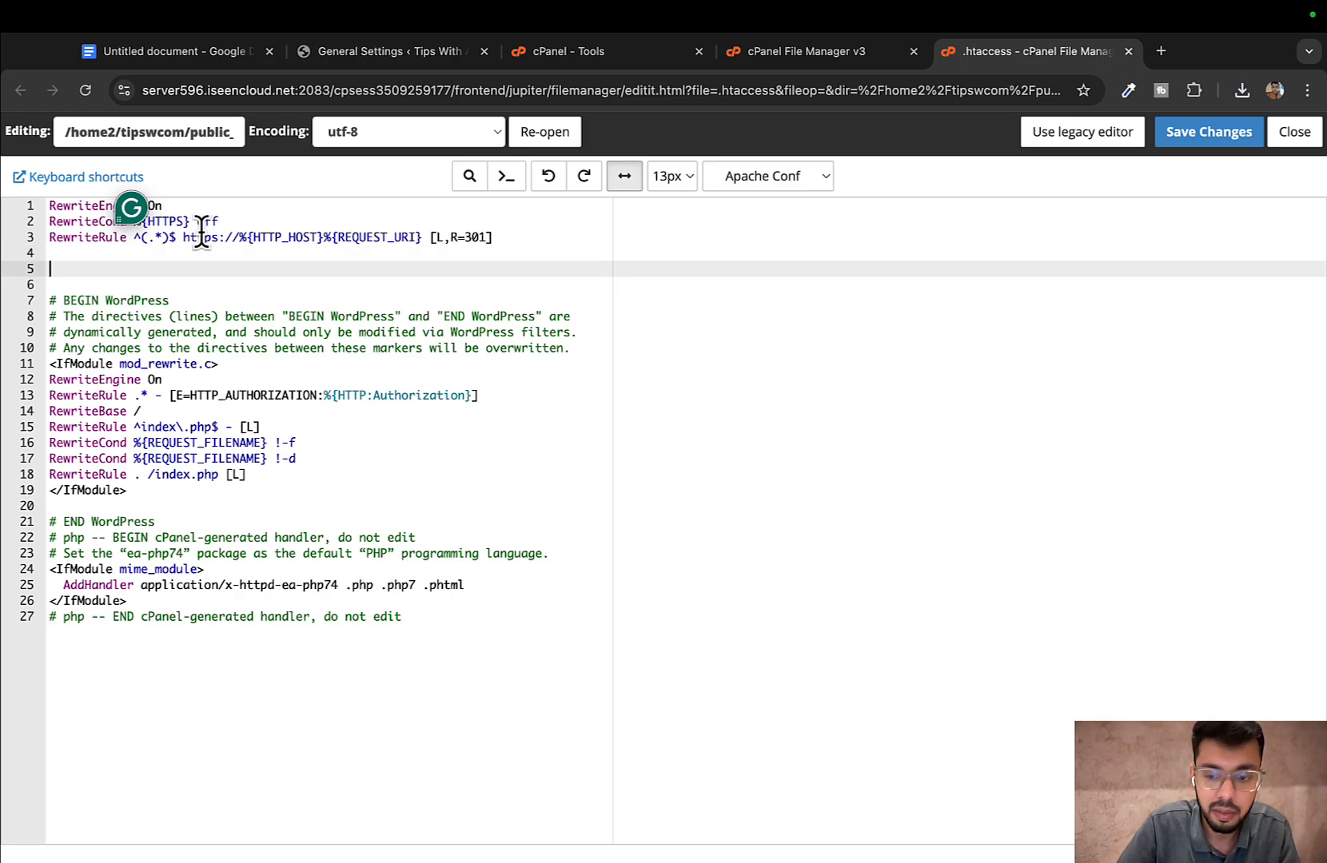
key(BackSpace)
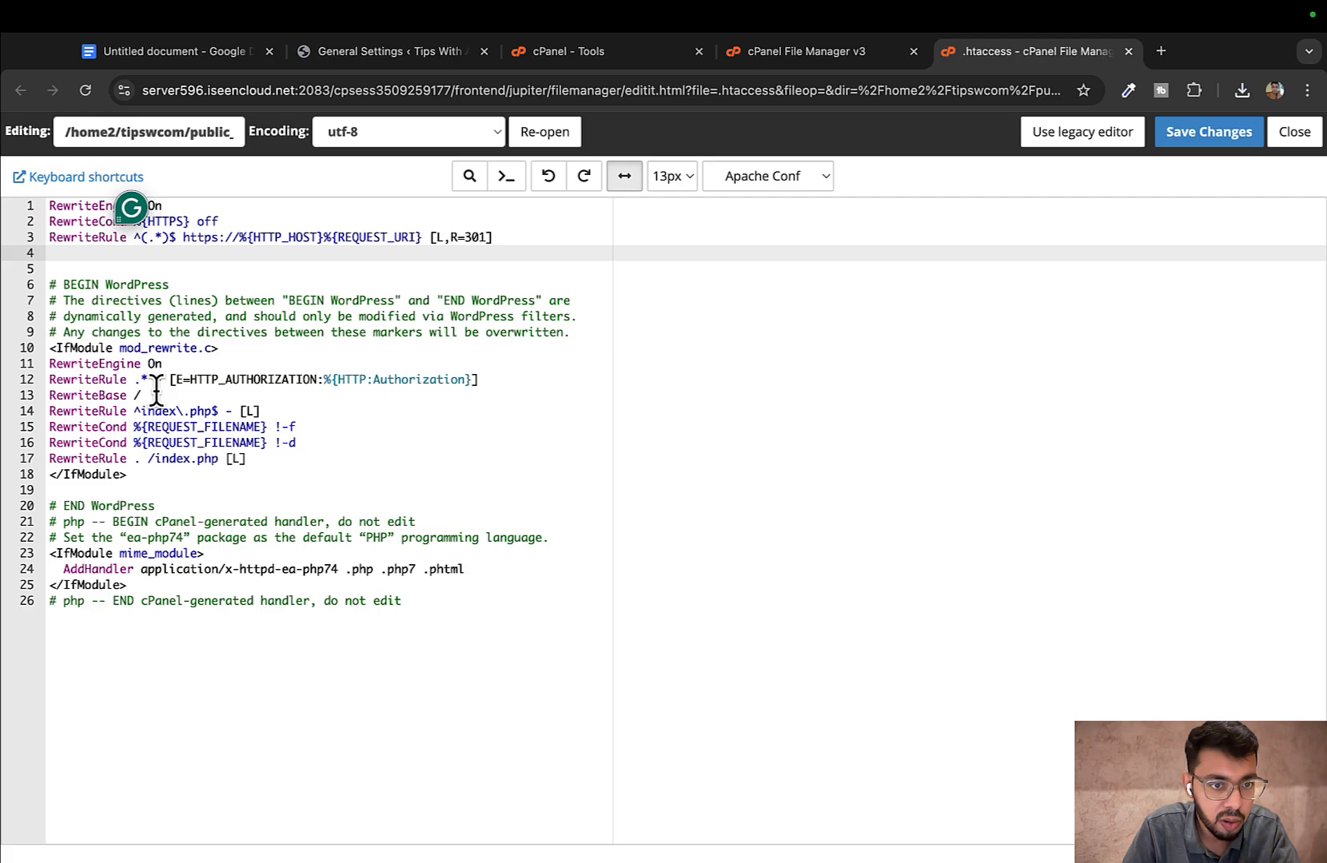
- Save the .htaccess changes, then close the editor and the File Manager
click(1199, 132)
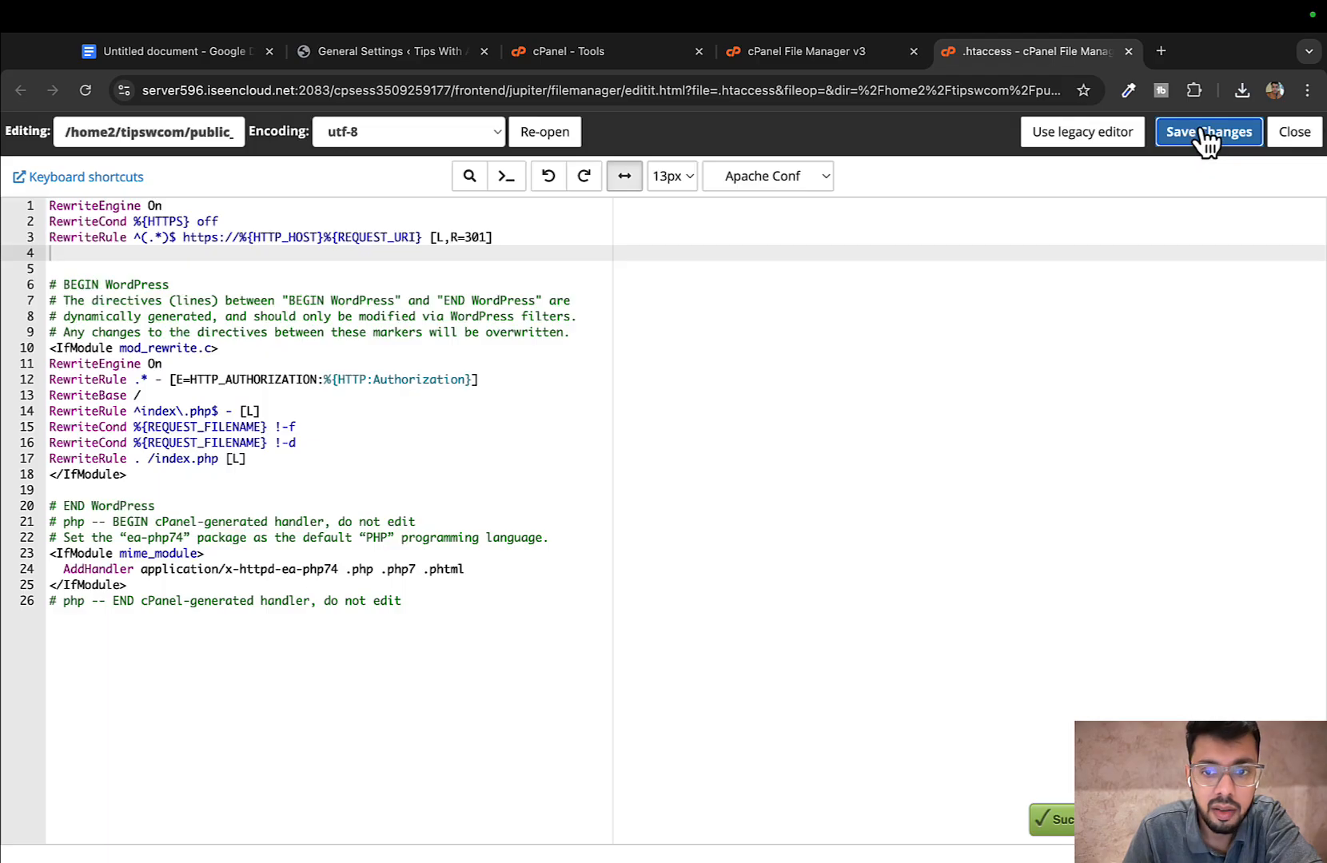
click(1295, 135)
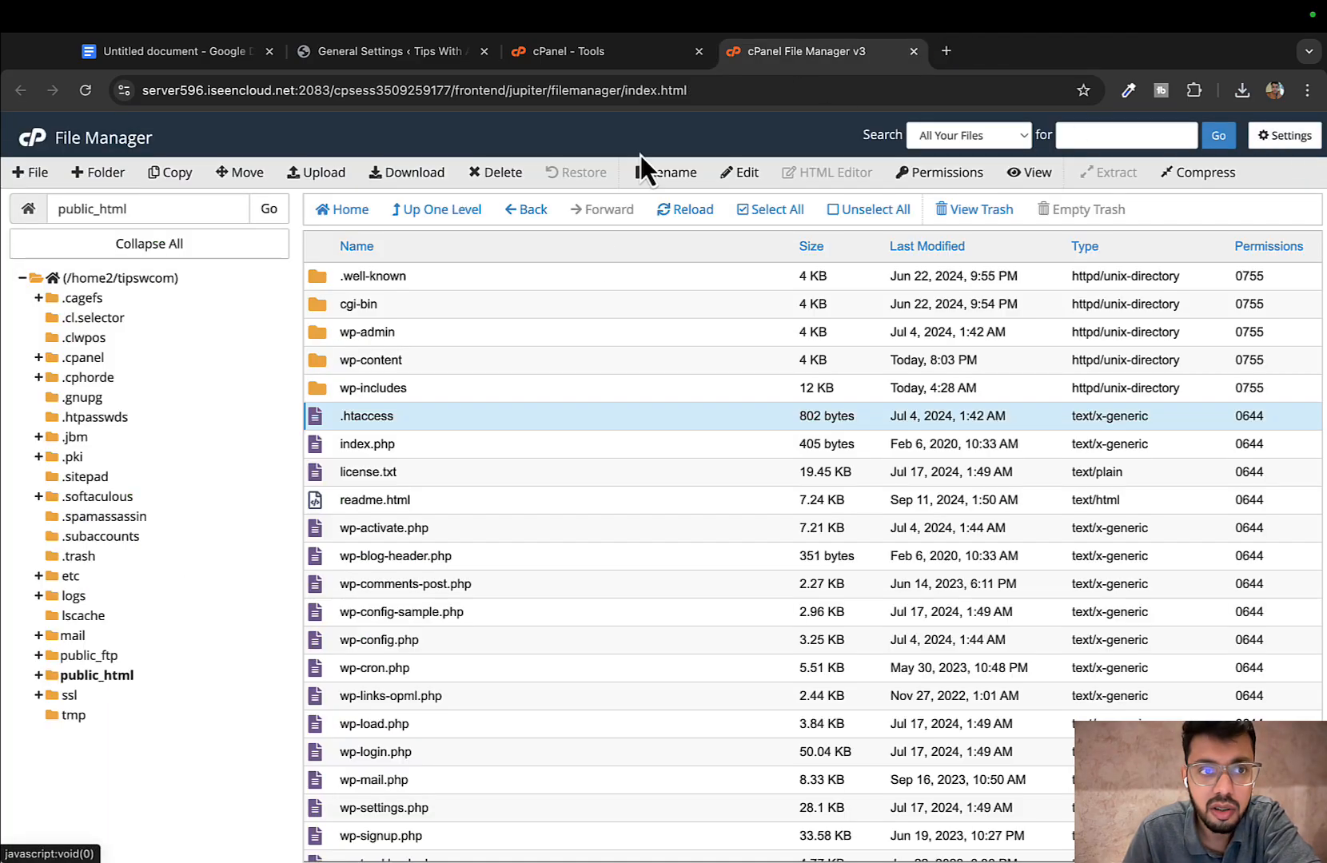
click(914, 60)
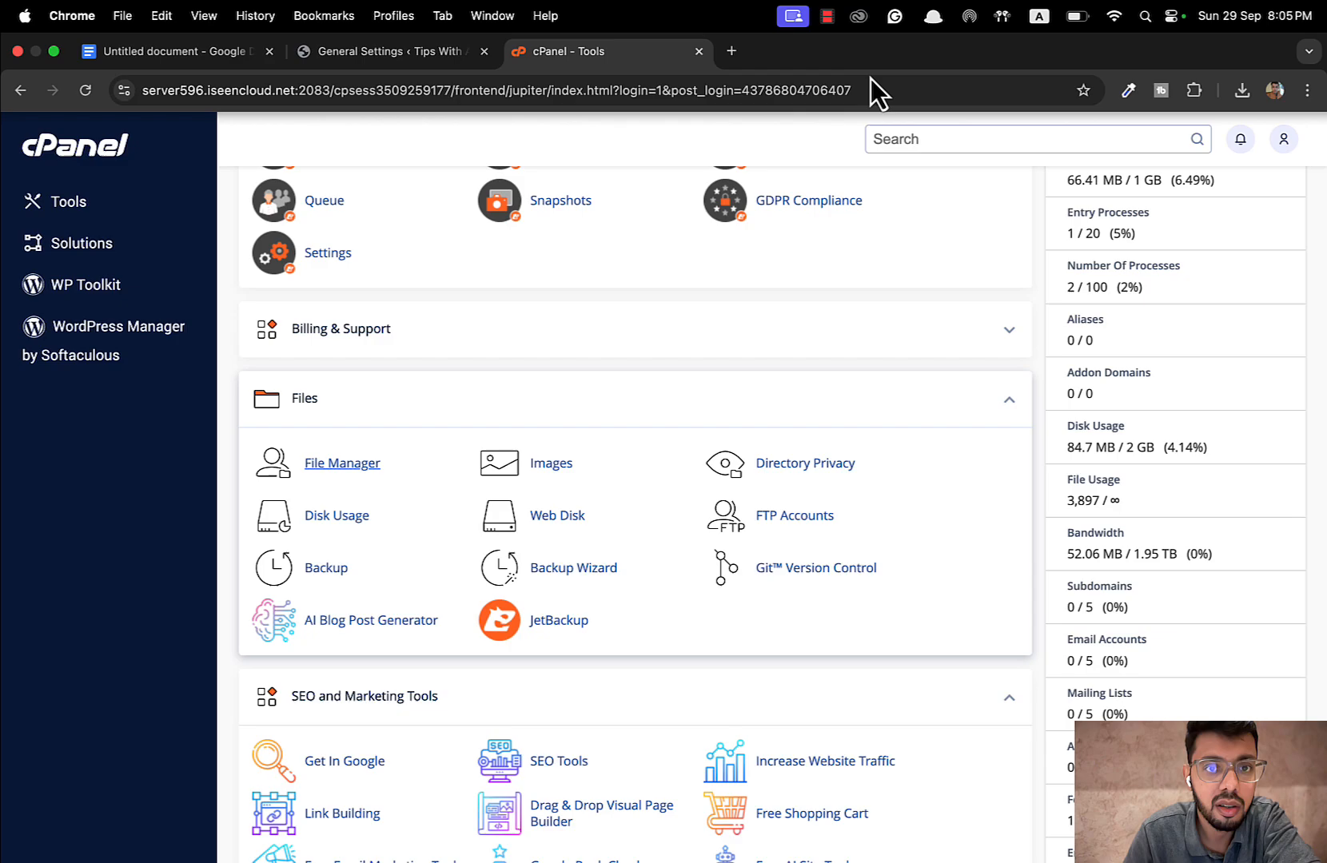
click(724, 57)
text(ht)
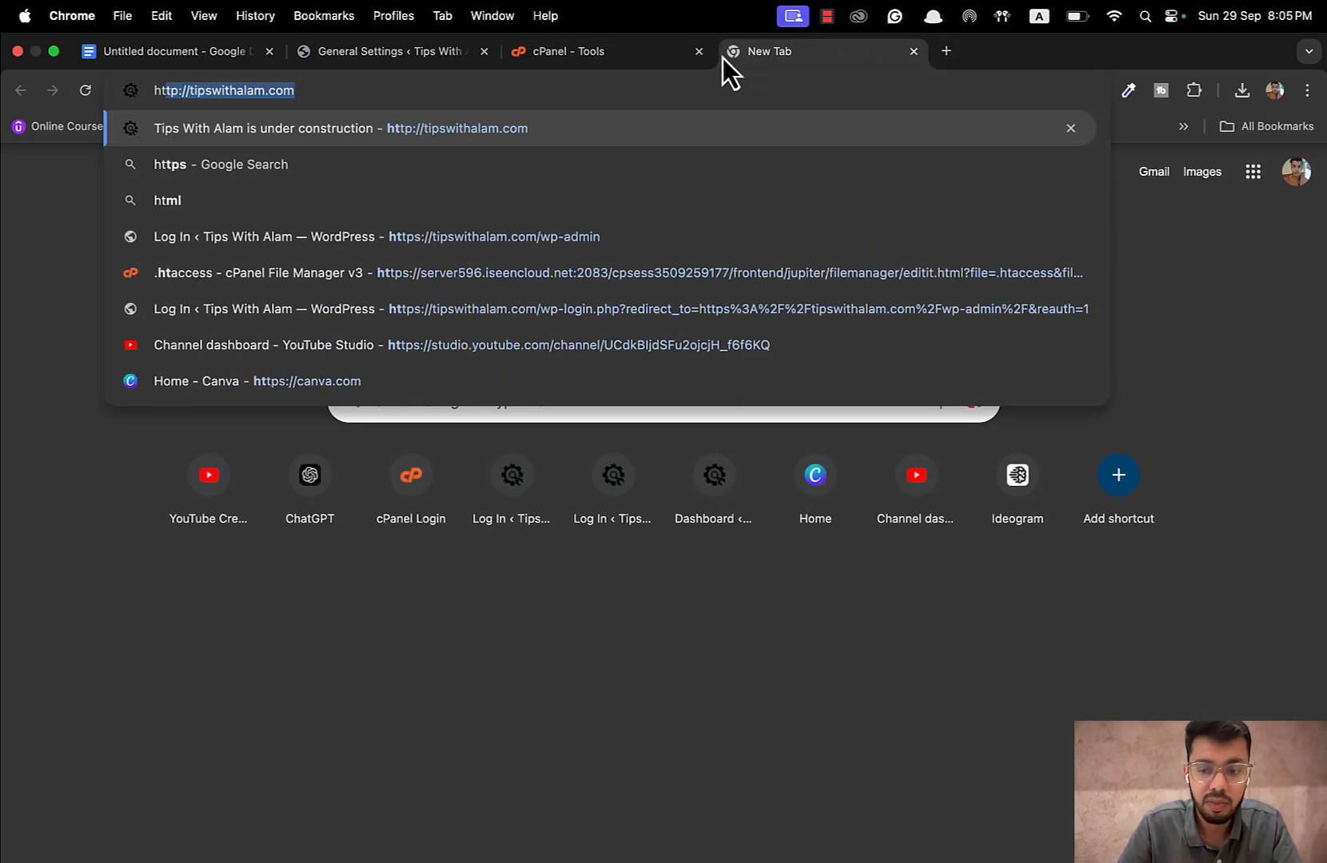
key(Return)
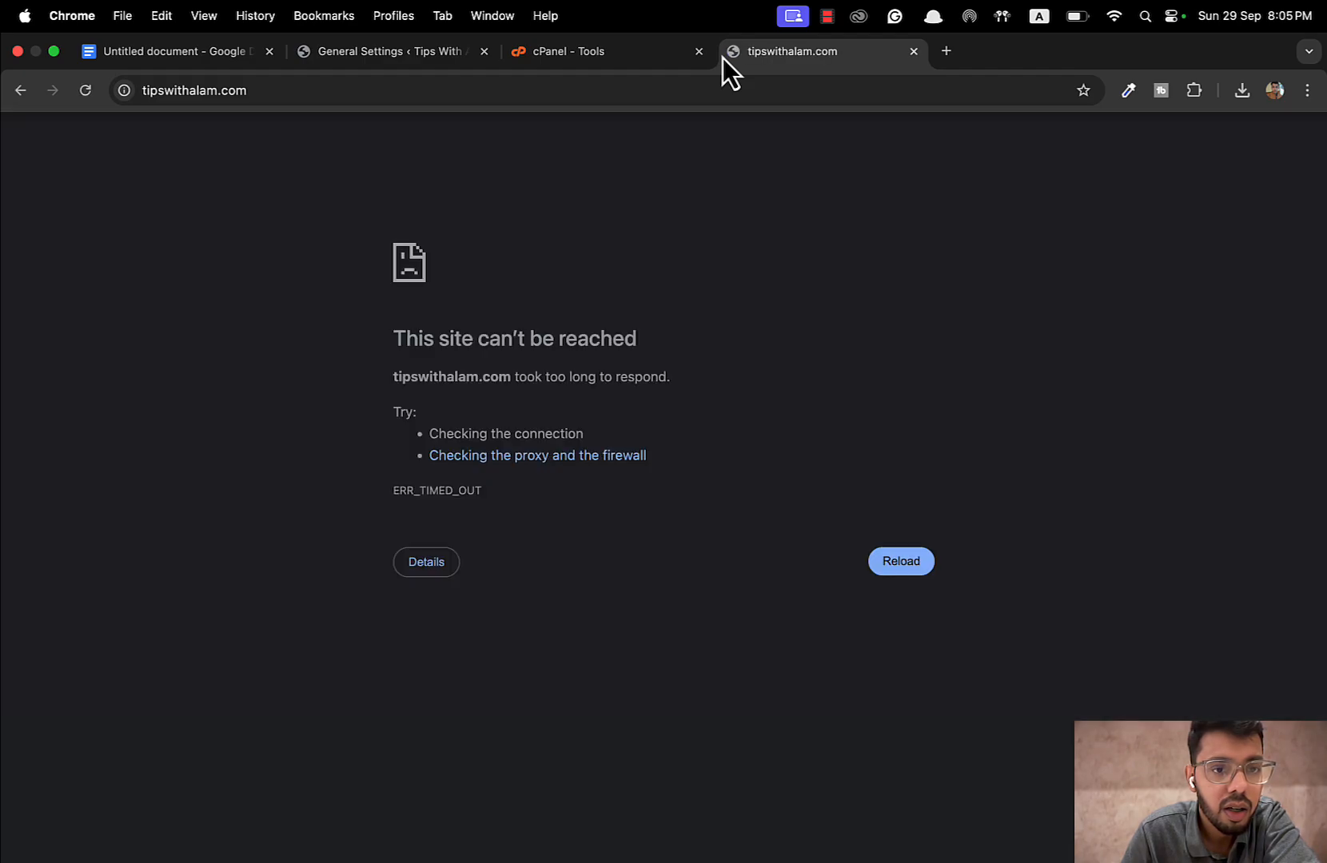
click(387, 103)
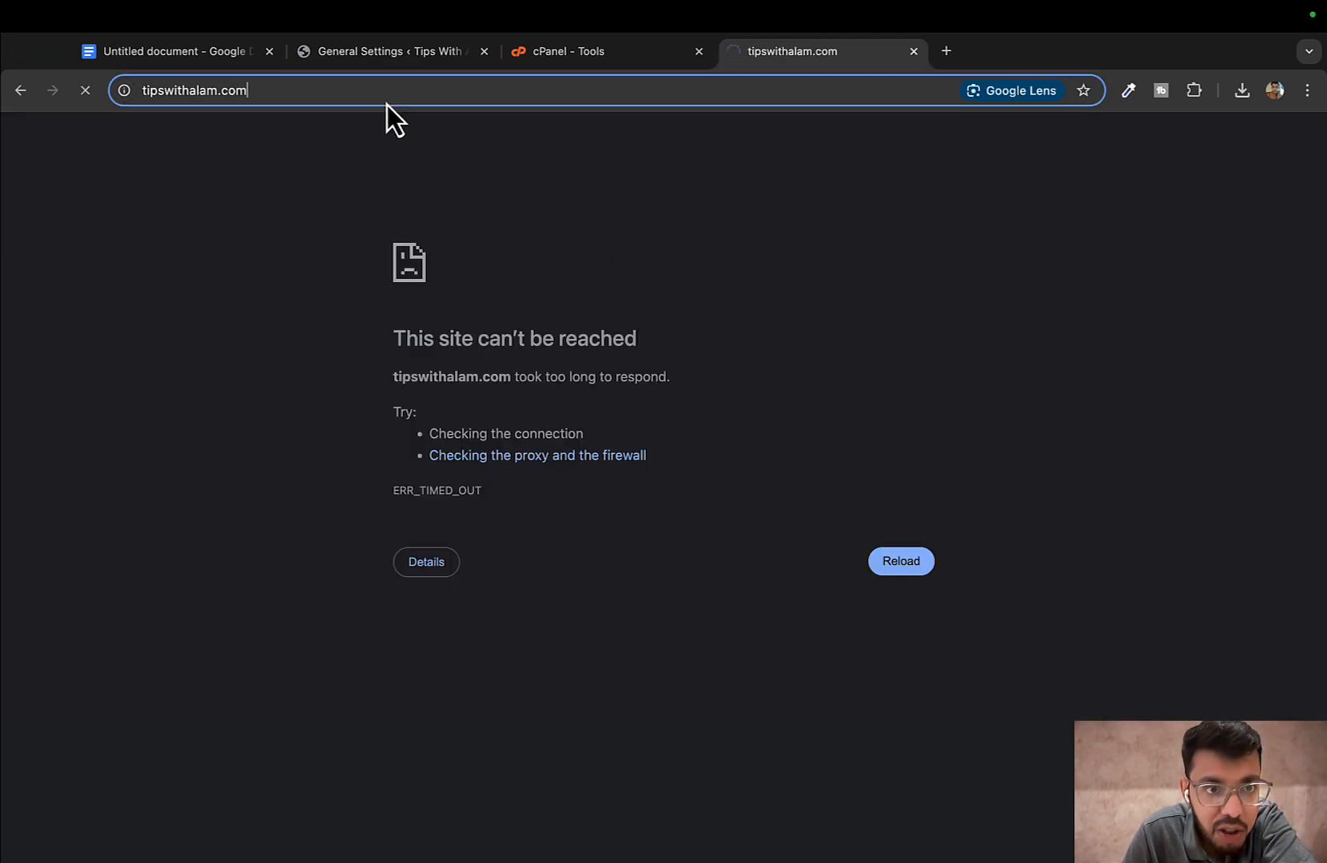
key(Left)
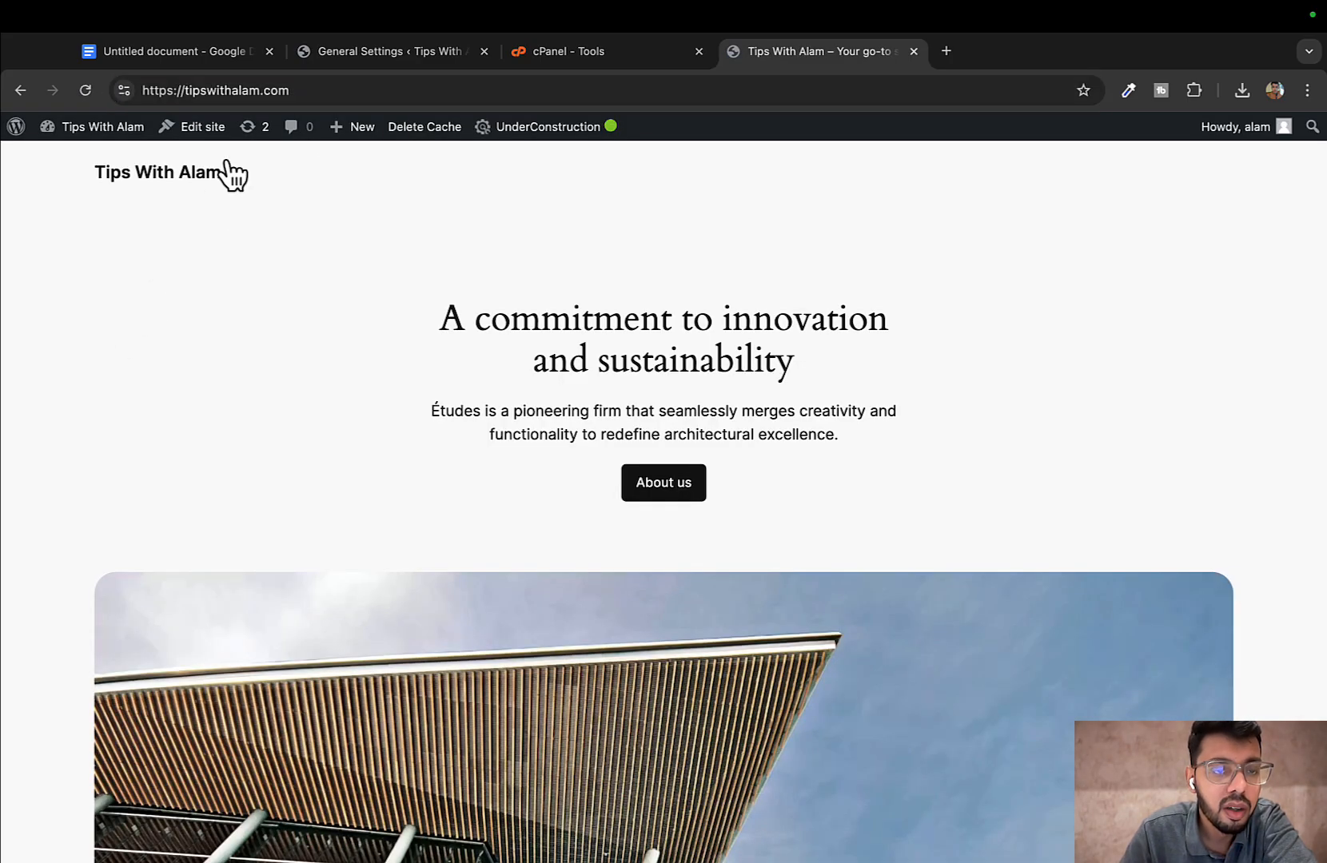
double_click(166, 94)
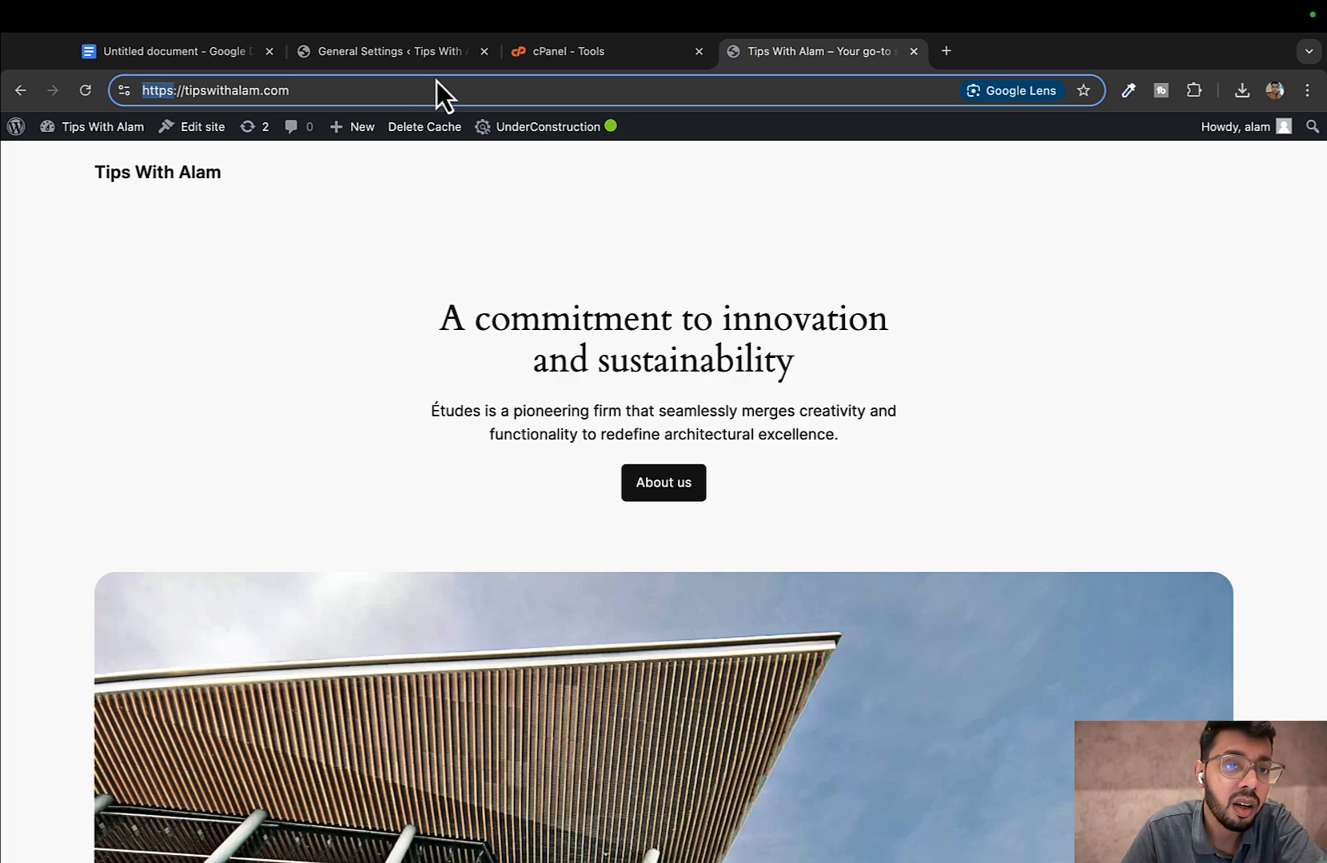
- Search Google for "really simple ssl" in a new browser tab
click(541, 51)
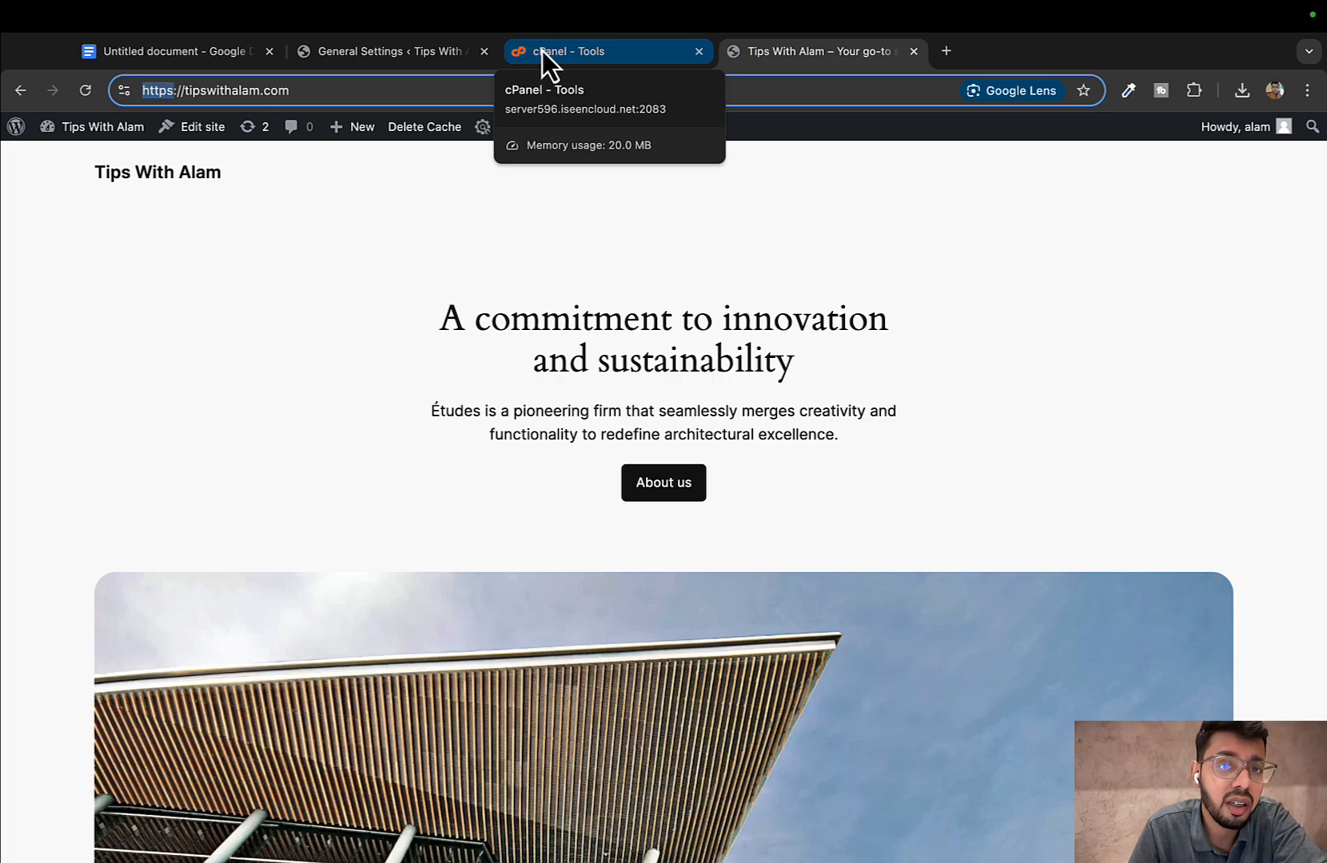
click(953, 51)
text(really si)
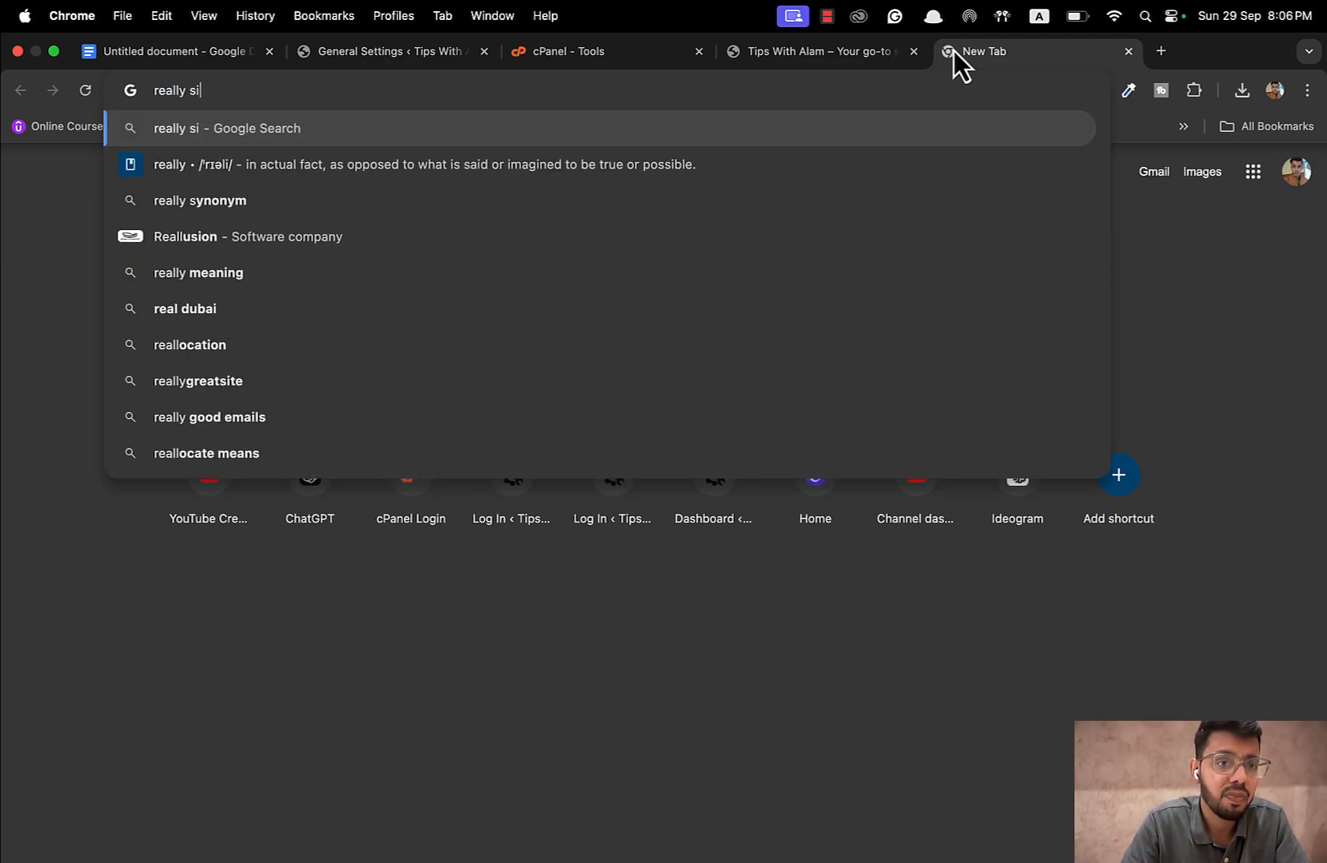
text(mple ssl)
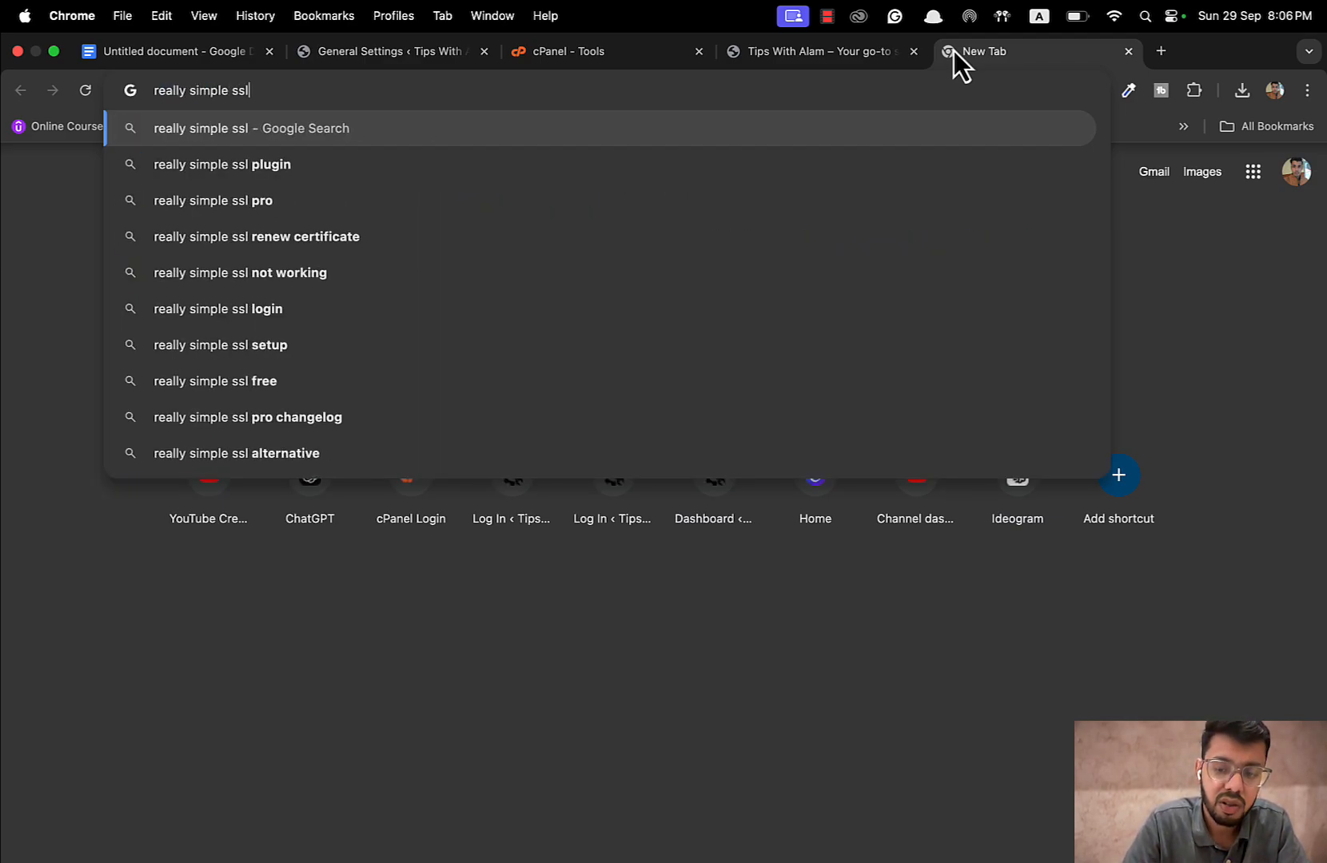
key(Return)
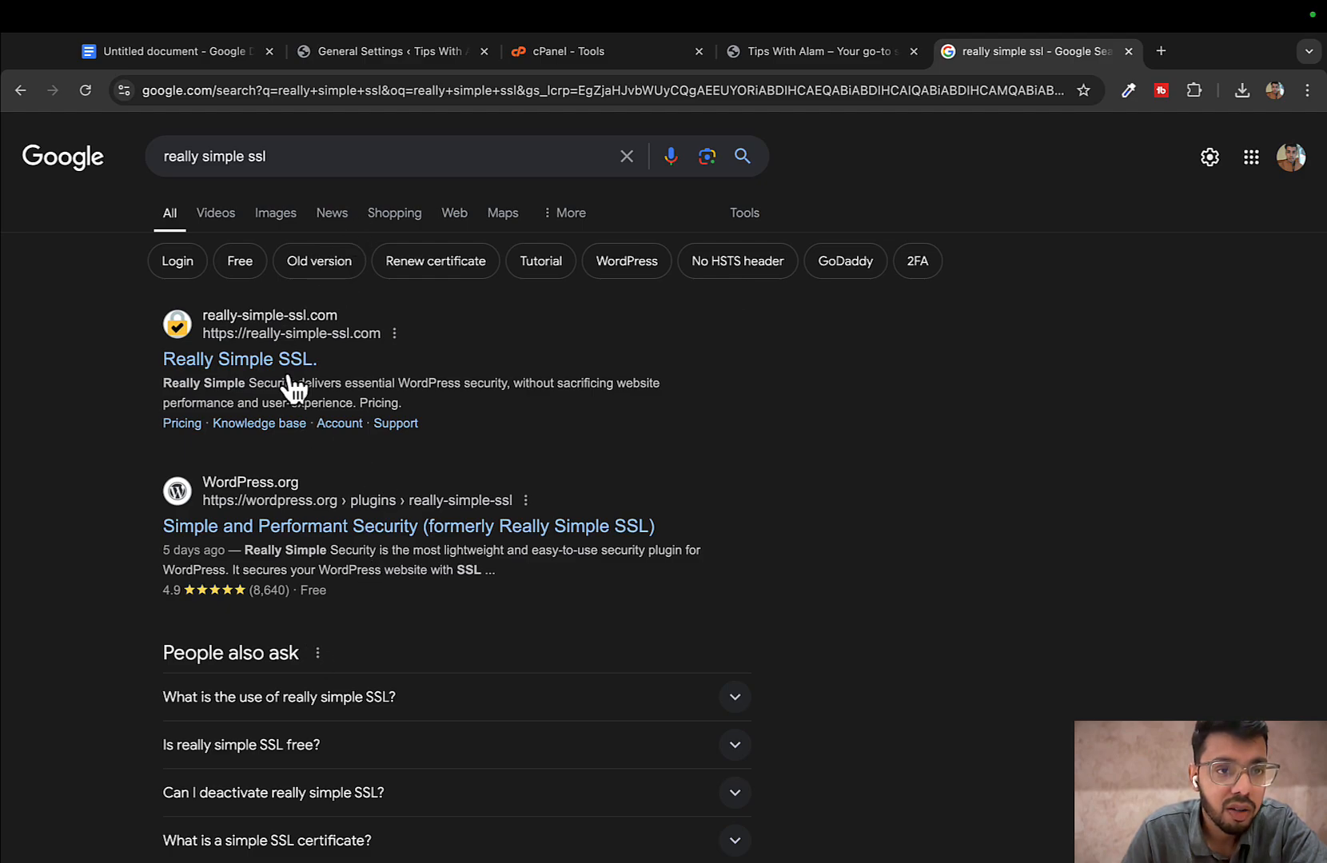
- Review the rewrite code in the Google Docs document and the site URLs in the WordPress General Settings
click(196, 56)
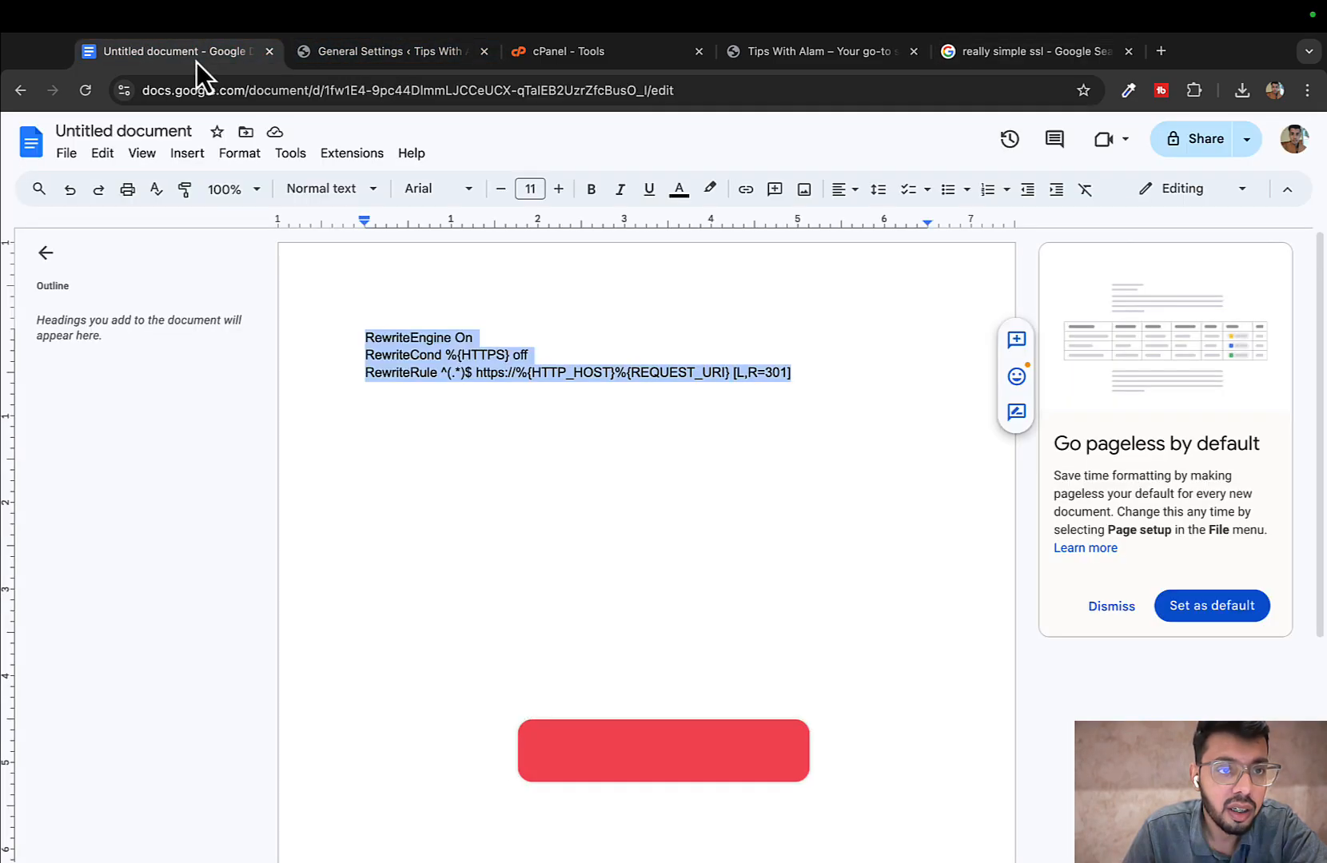
click(343, 51)
scroll(580, 282, down, 10)
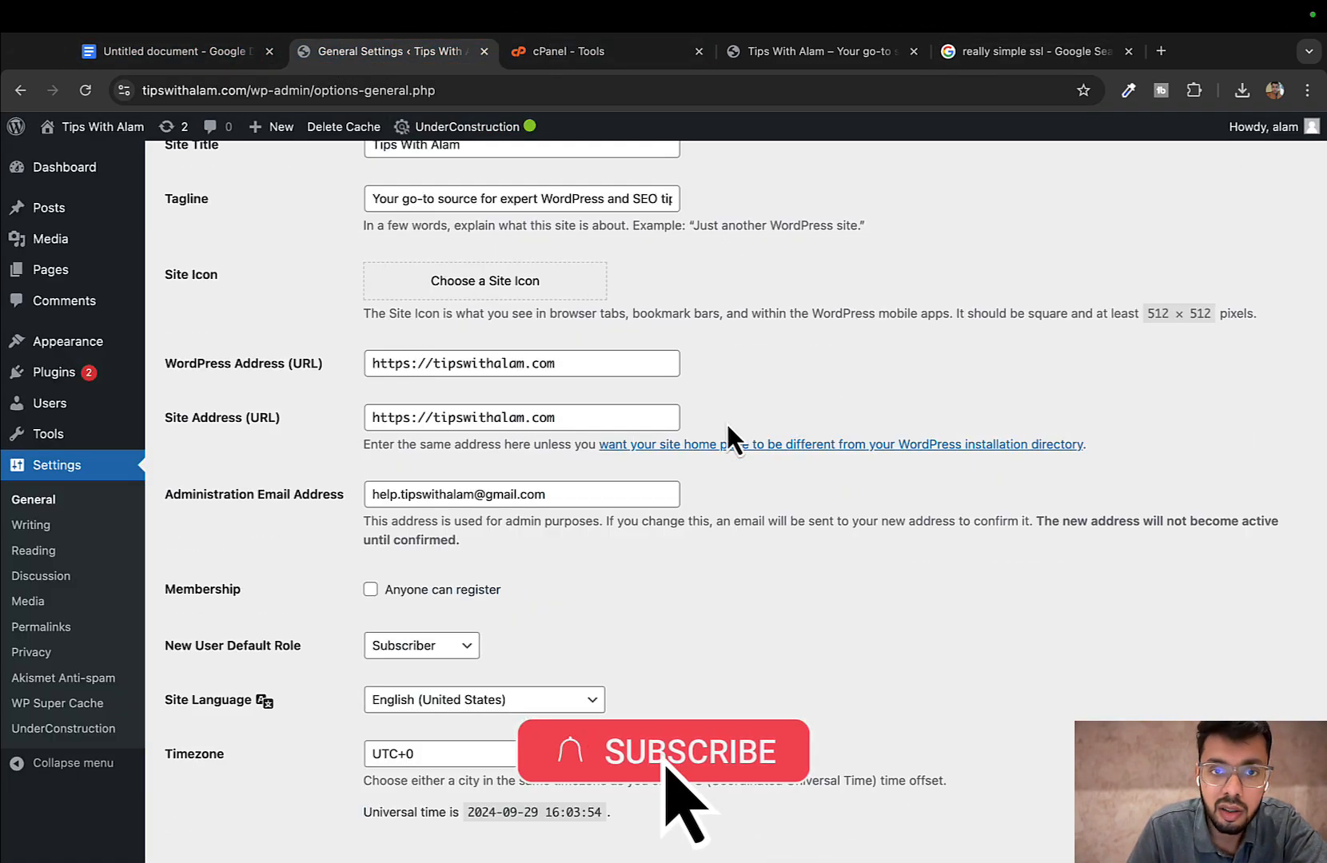